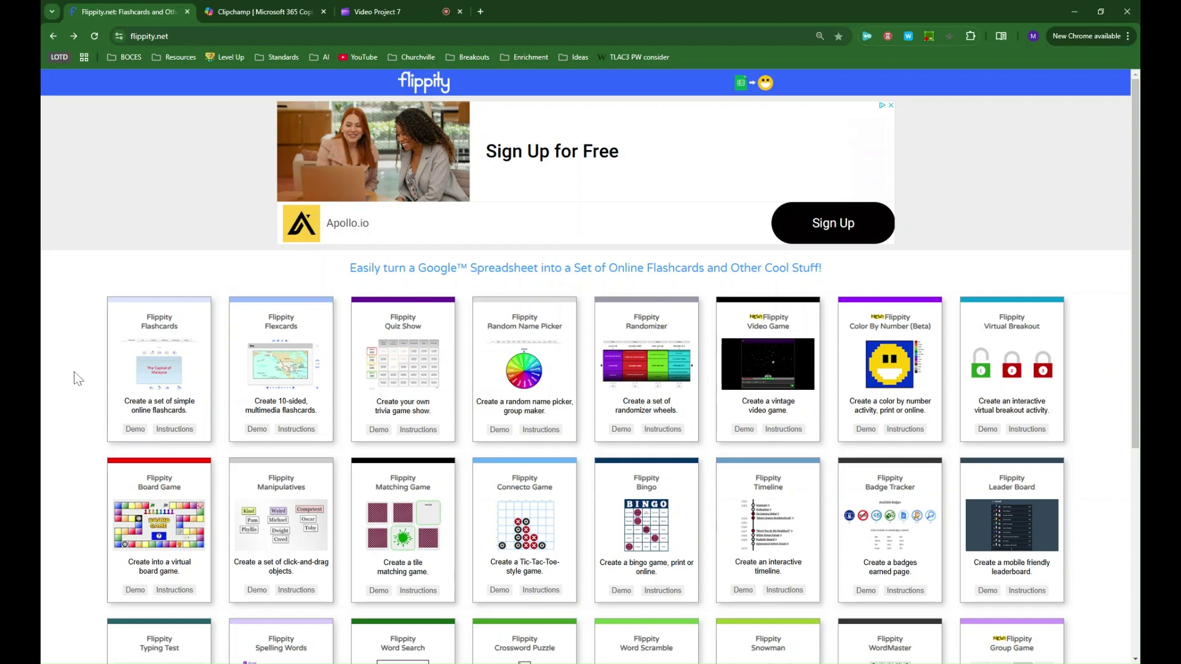
- Find the Group Game card in the Flippity gallery and open its demo
scroll(76, 380, "down", 2)
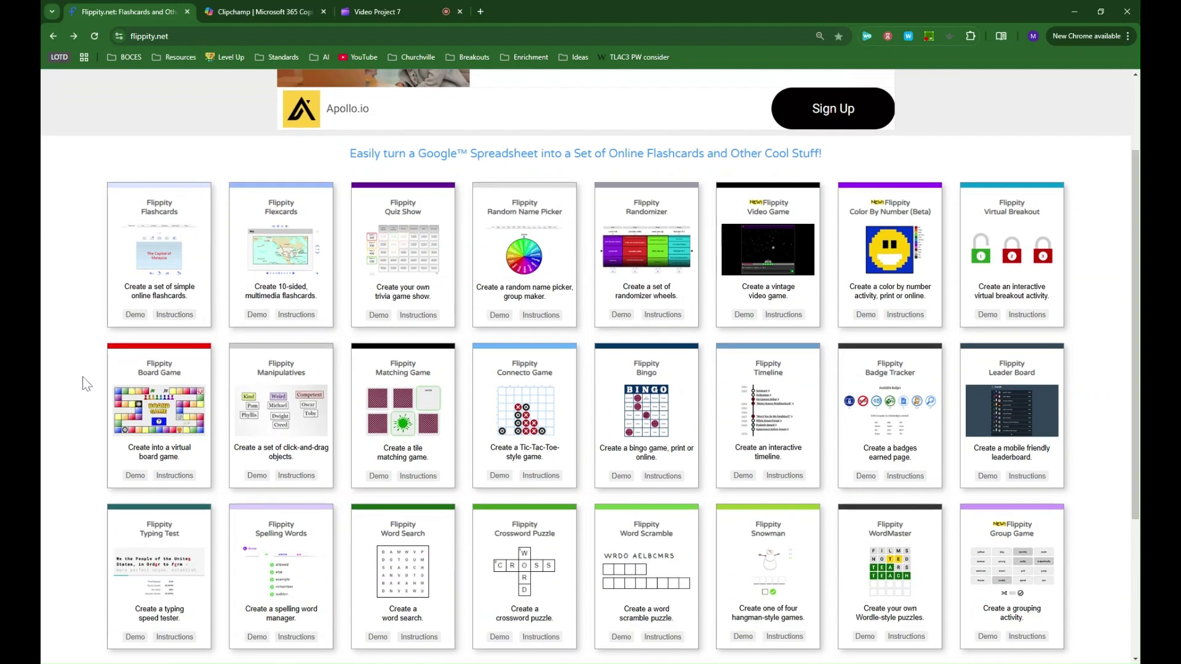
scroll(83, 381, "down", 4)
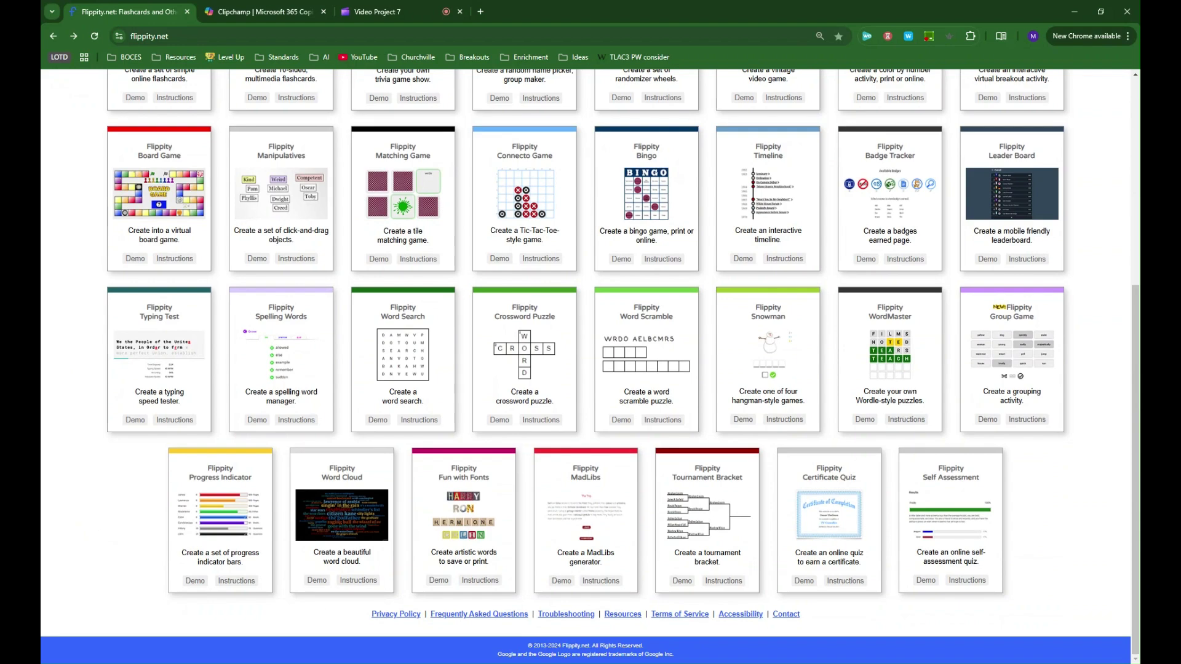
scroll(53, 534, "up", 5)
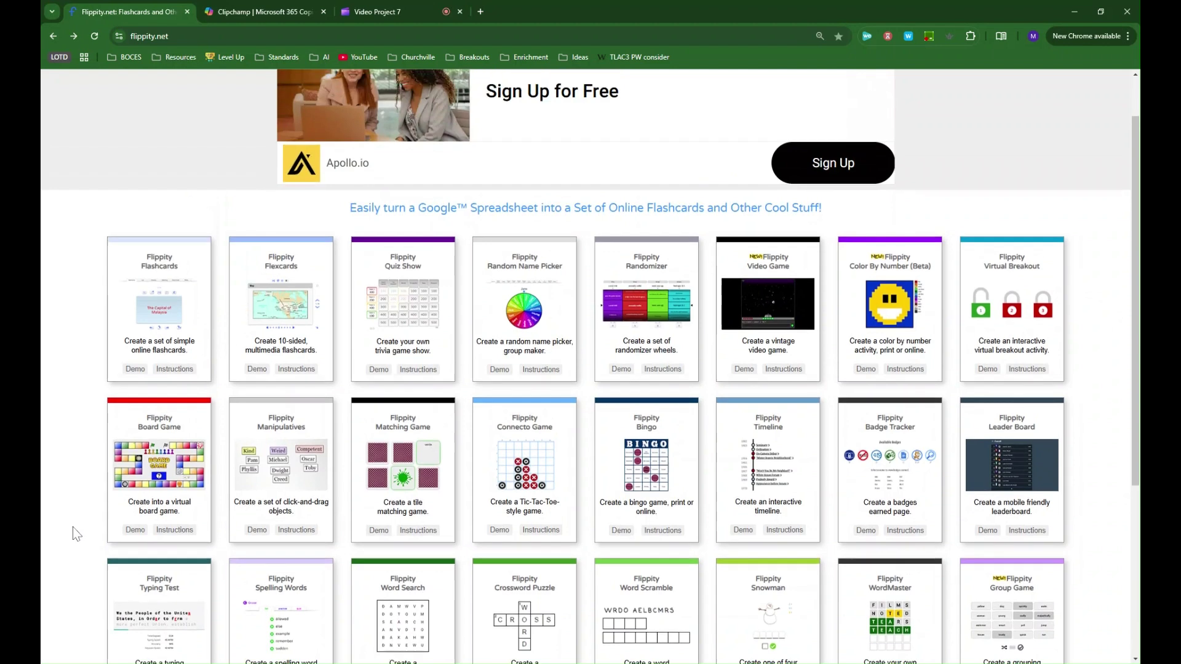
scroll(53, 534, "down", 1)
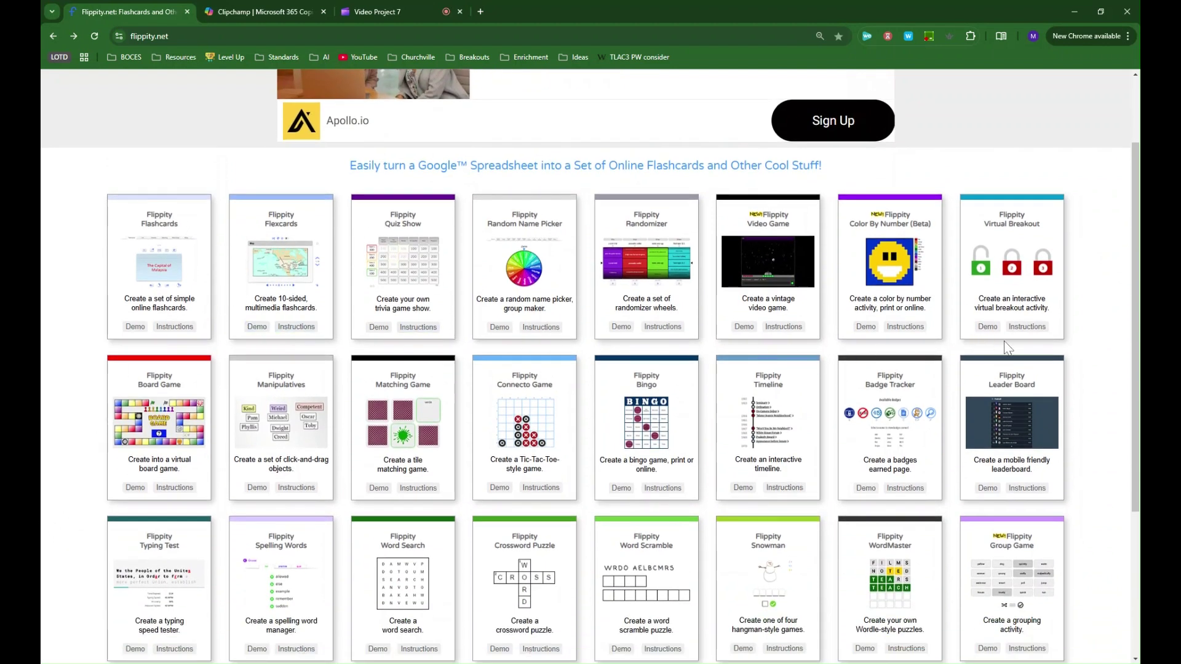
scroll(1123, 408, "up", 1)
scroll(1123, 408, "up", 1)
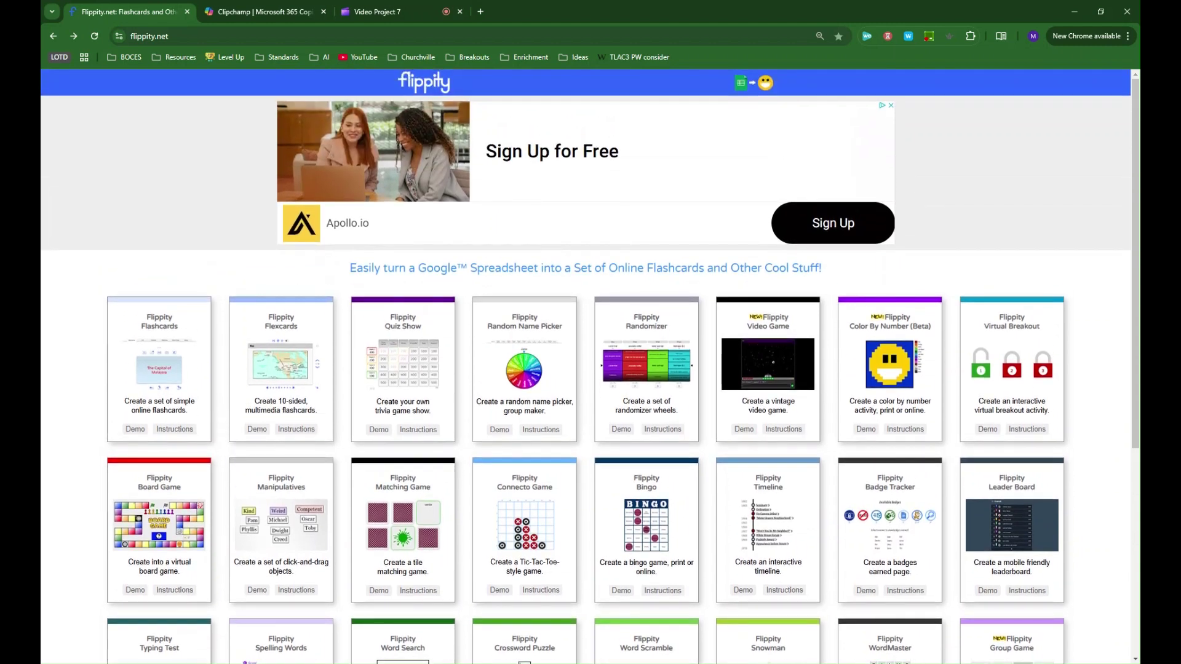
scroll(584, 412, "down", 1)
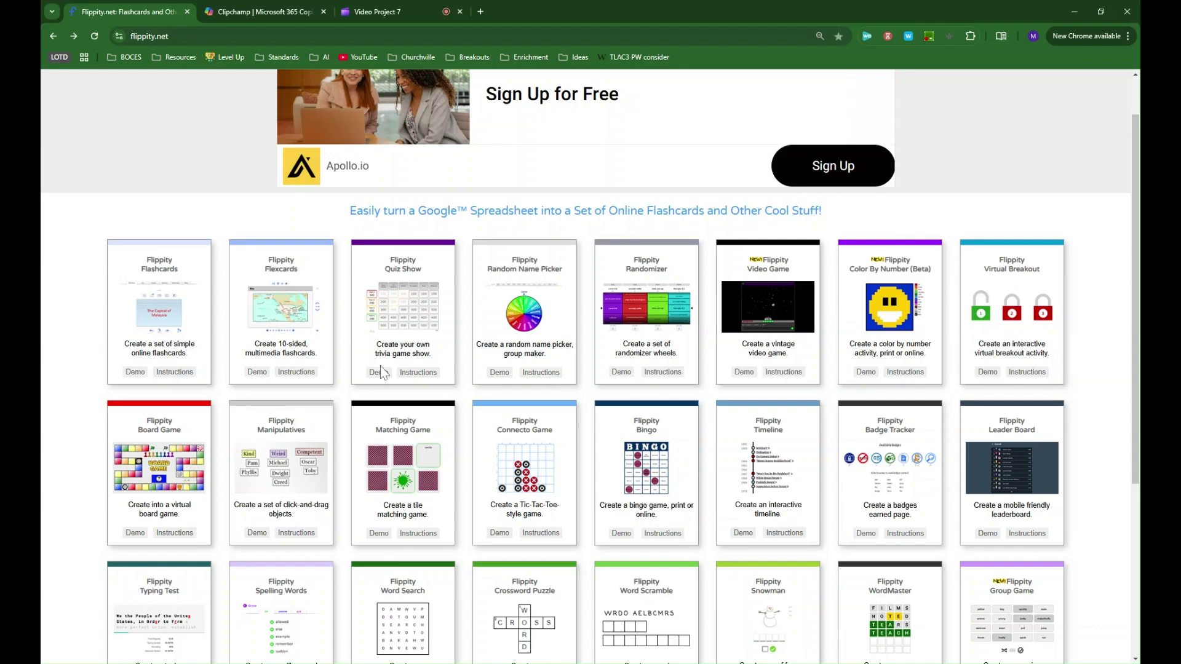
scroll(484, 364, "down", 2)
scroll(448, 345, "down", 1)
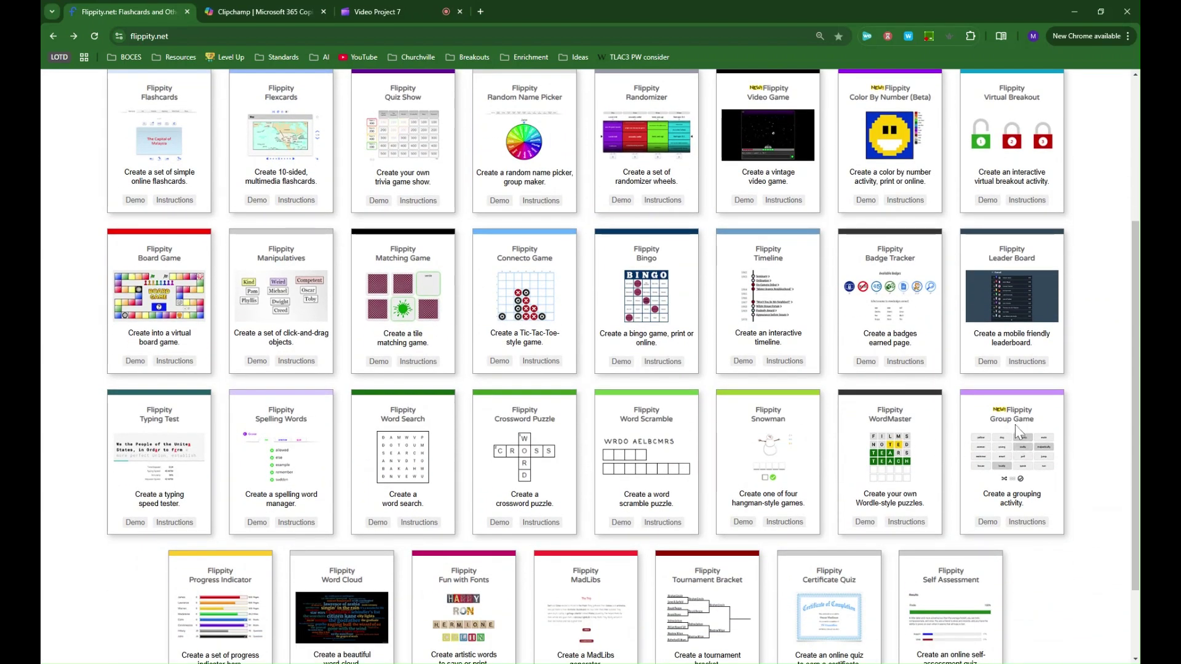
left_click(989, 522)
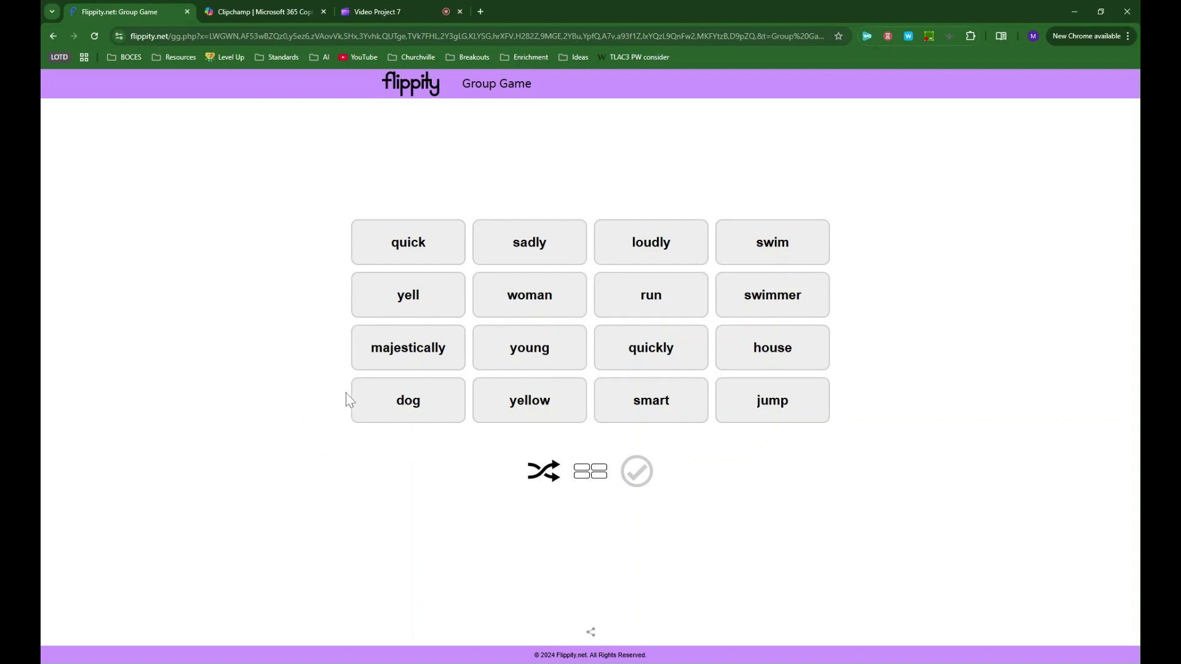
- Select jump, run, yell and swim and check them as the Verbs group
left_click(785, 412)
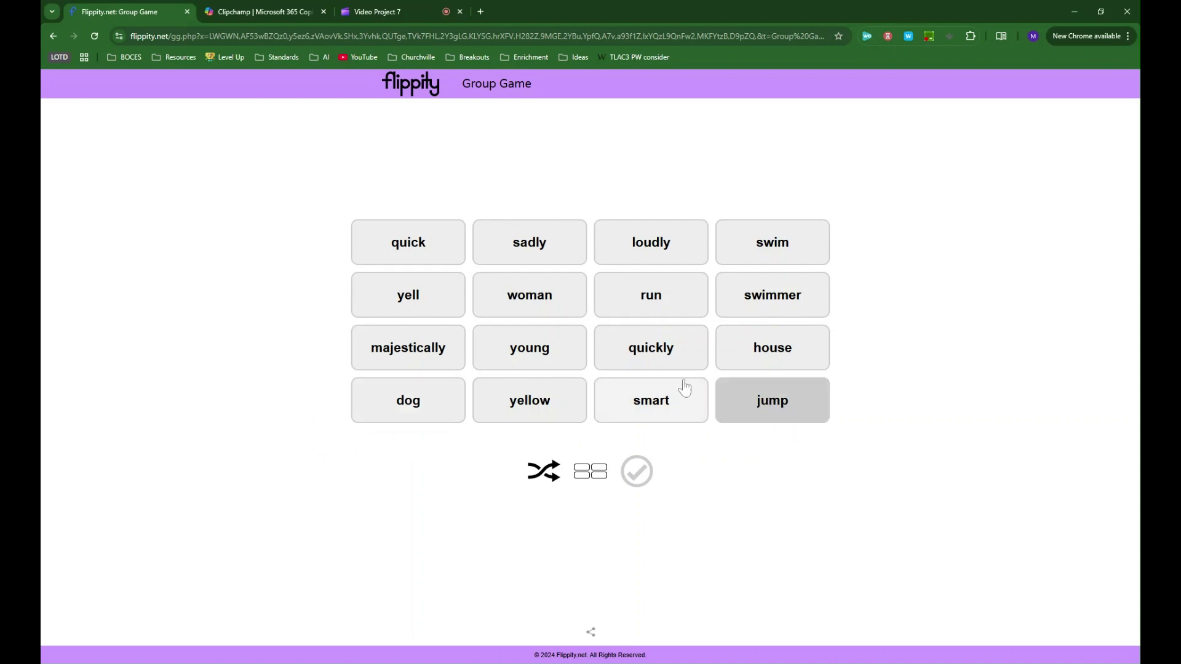
left_click(634, 298)
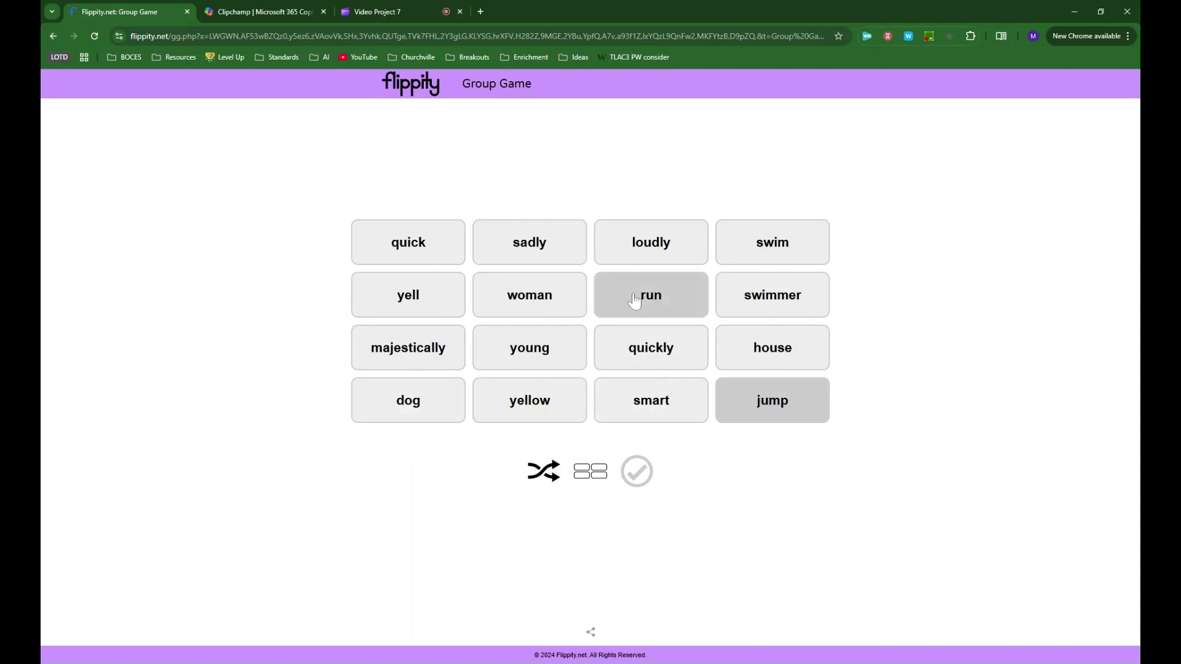
left_click(387, 294)
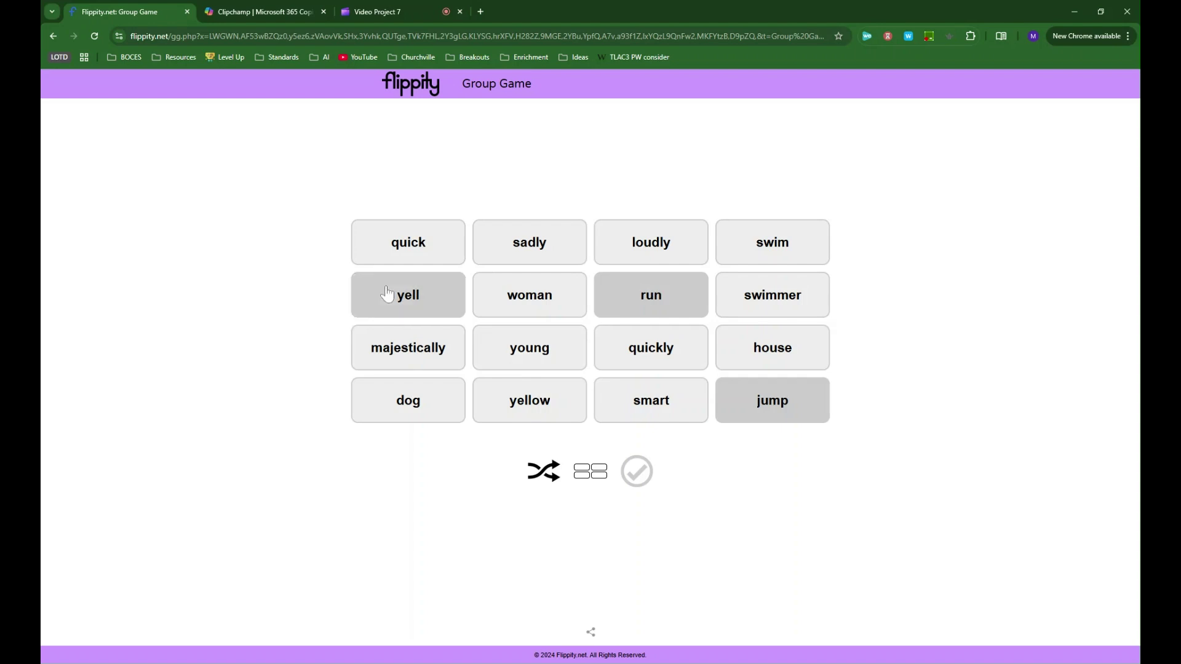
left_click(763, 251)
left_click(642, 474)
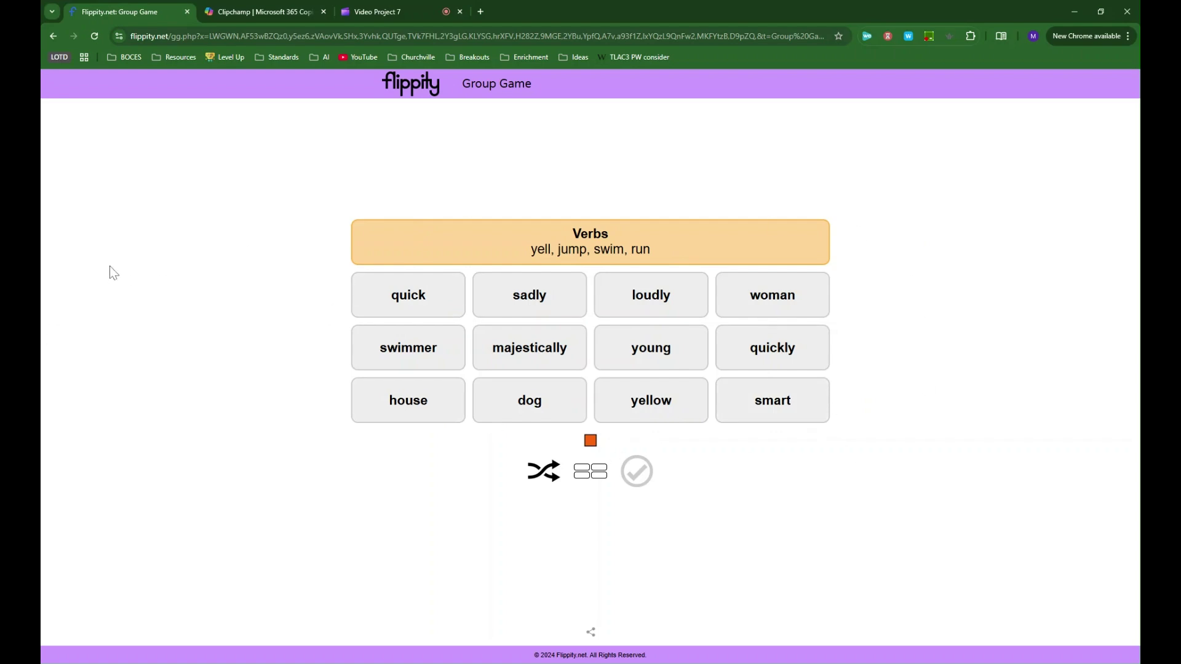
- Return to the Flippity home page and open the Group Game Instructions page, selecting the Nouns heading
left_click(52, 36)
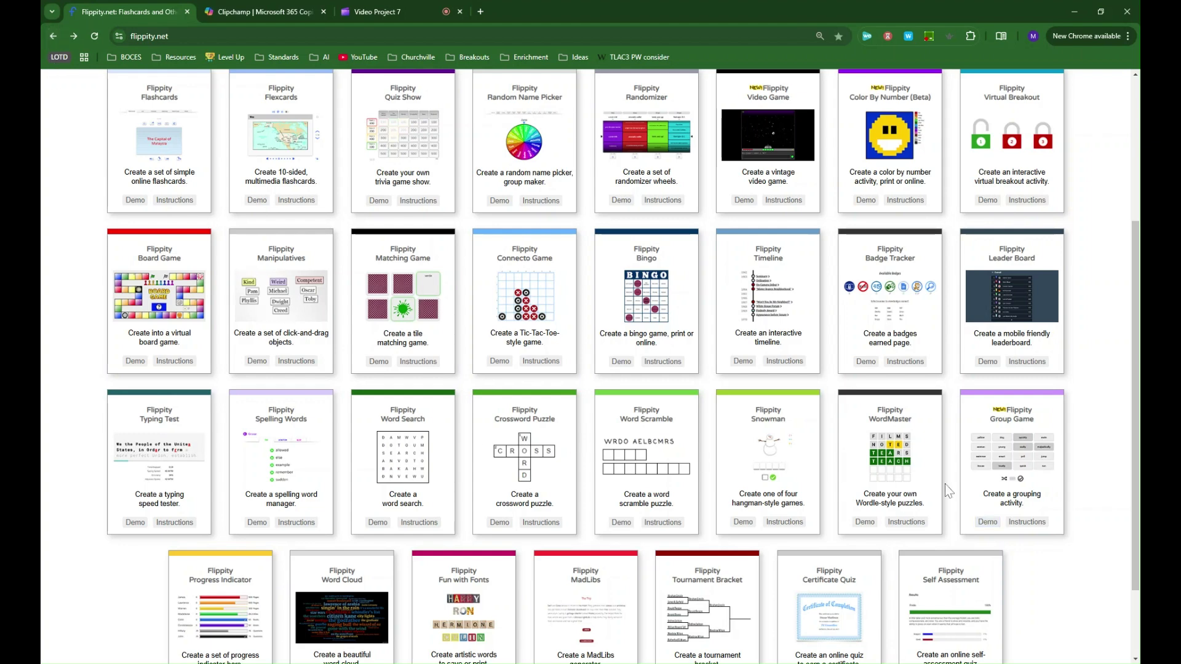
left_click(1026, 523)
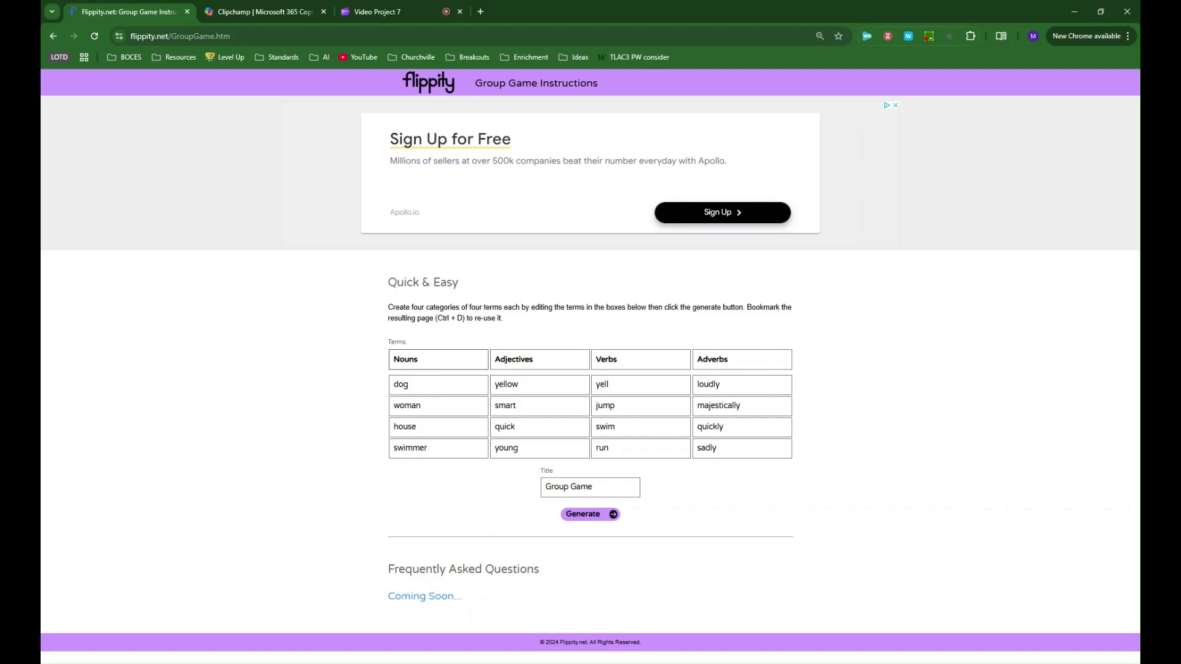
left_click_drag(419, 359, 362, 369)
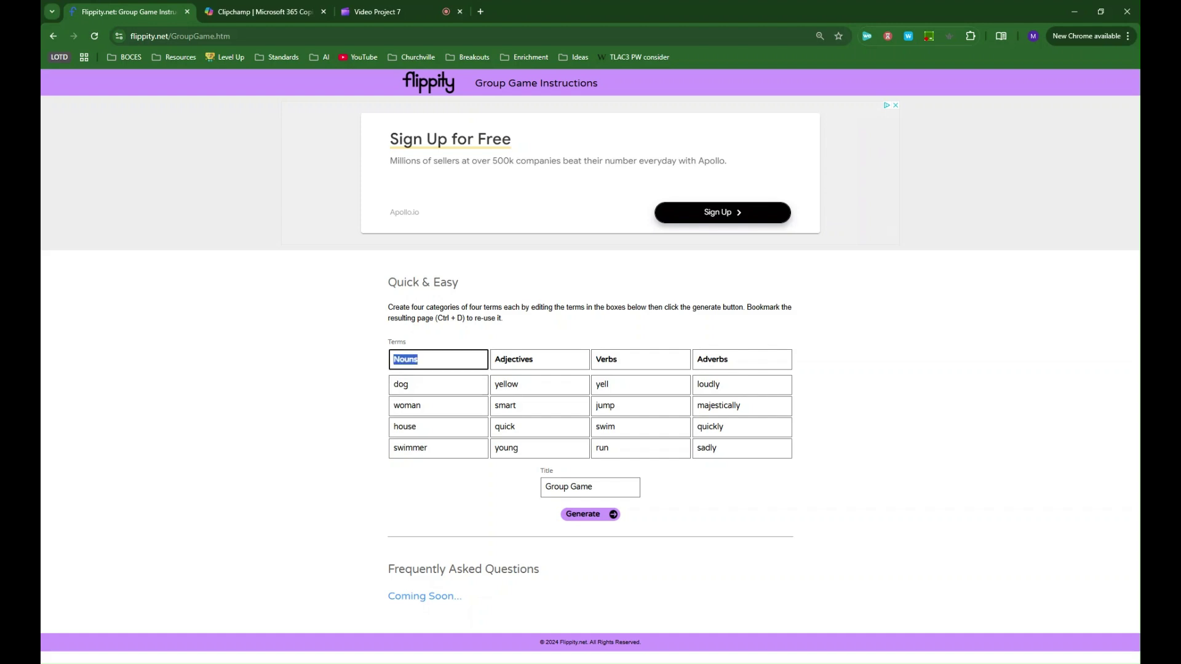
key("Right")
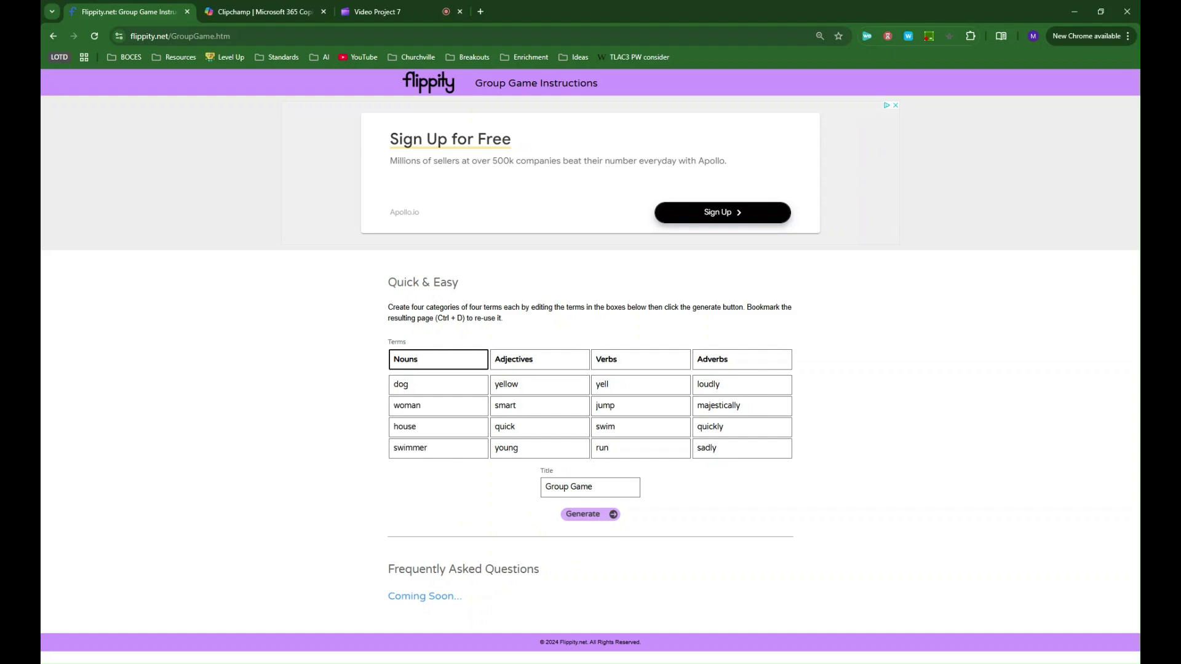
- Go back home, open the Quiz Show demo and pick the World Capitals 200 question
left_click(53, 35)
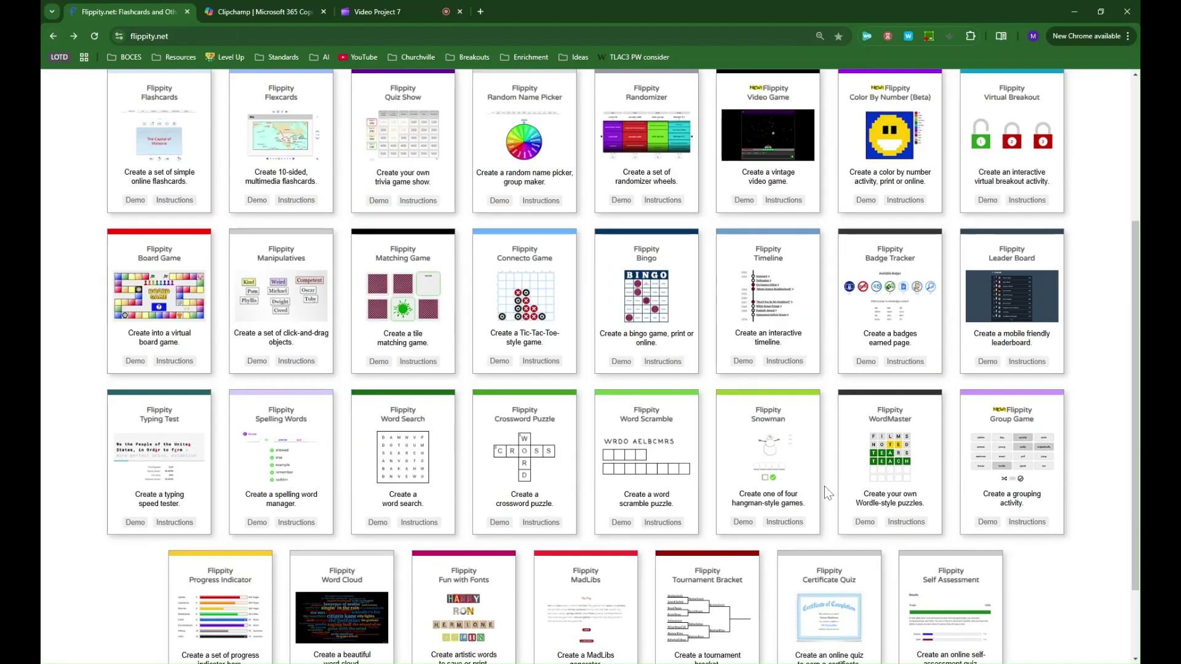
scroll(829, 484, "up", 1)
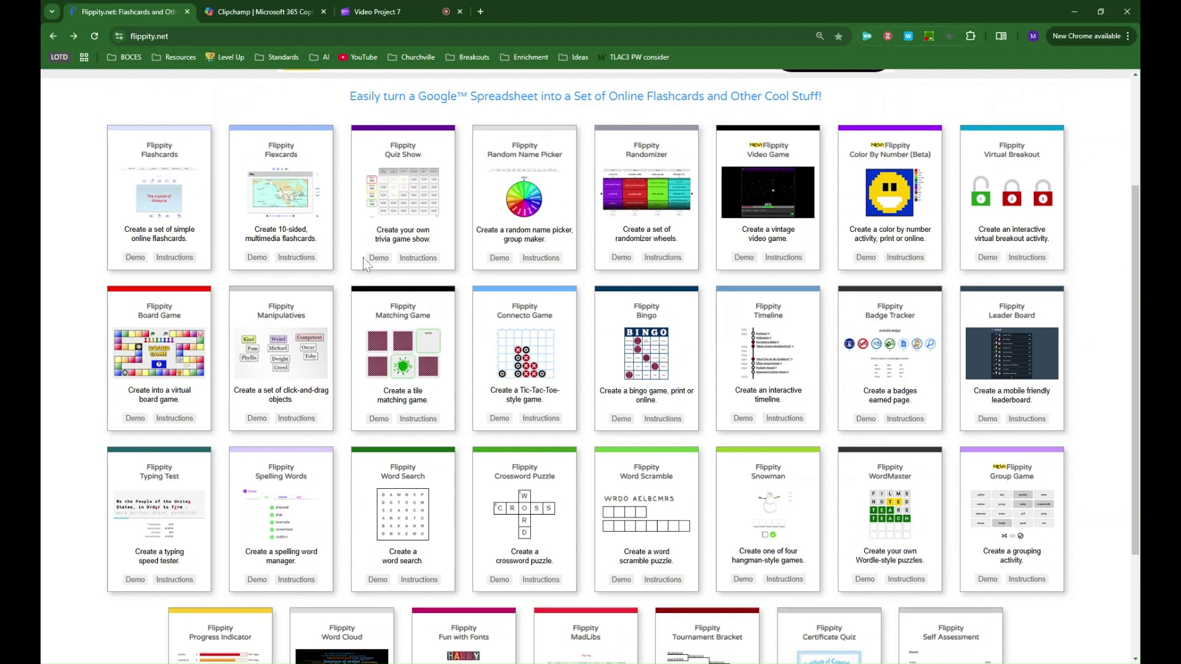
left_click(382, 259)
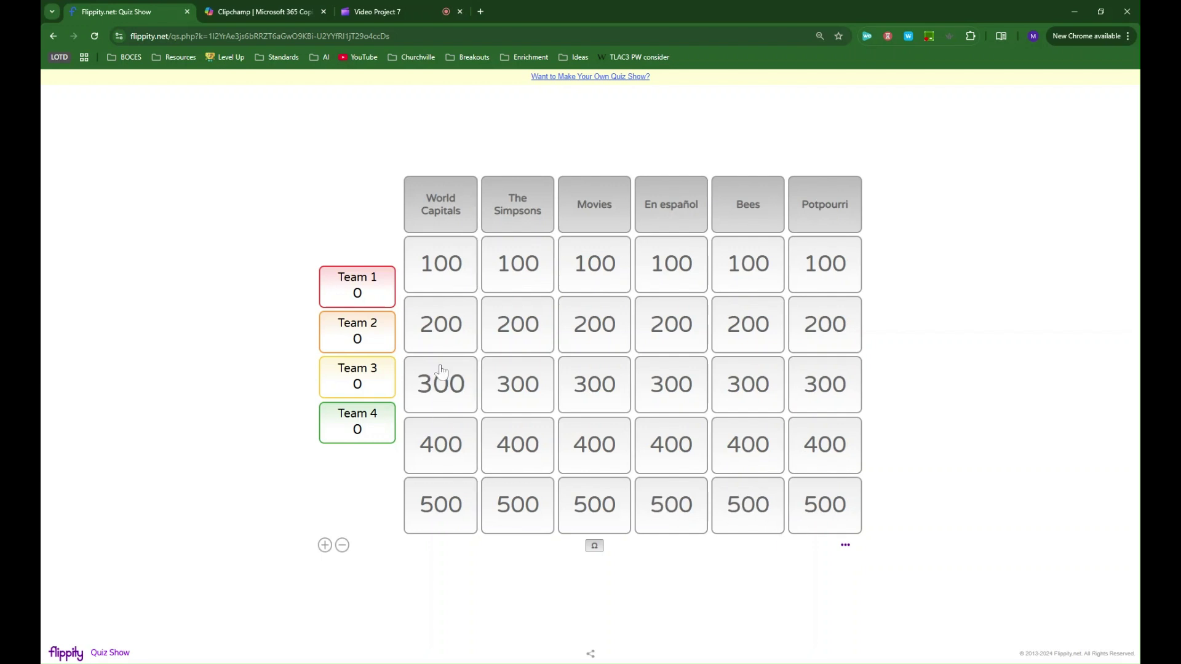
left_click(453, 324)
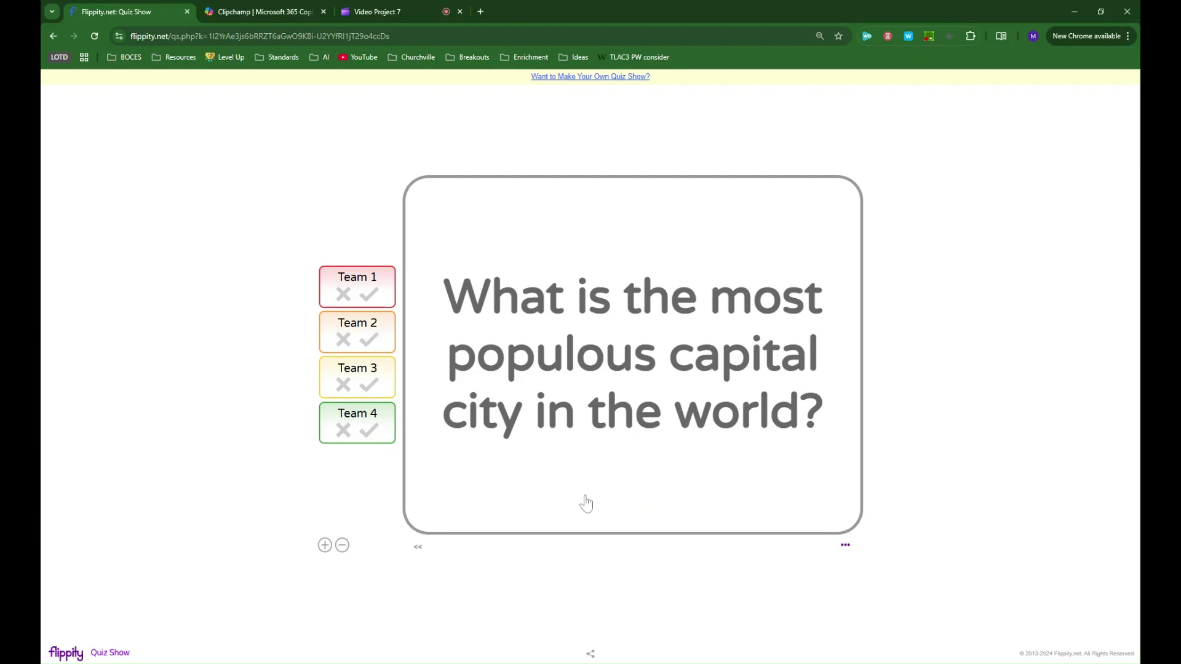
- Mark Team 1 wrong and Team 2 correct, reveal the answer and close it
left_click(344, 295)
left_click(369, 345)
left_click(688, 466)
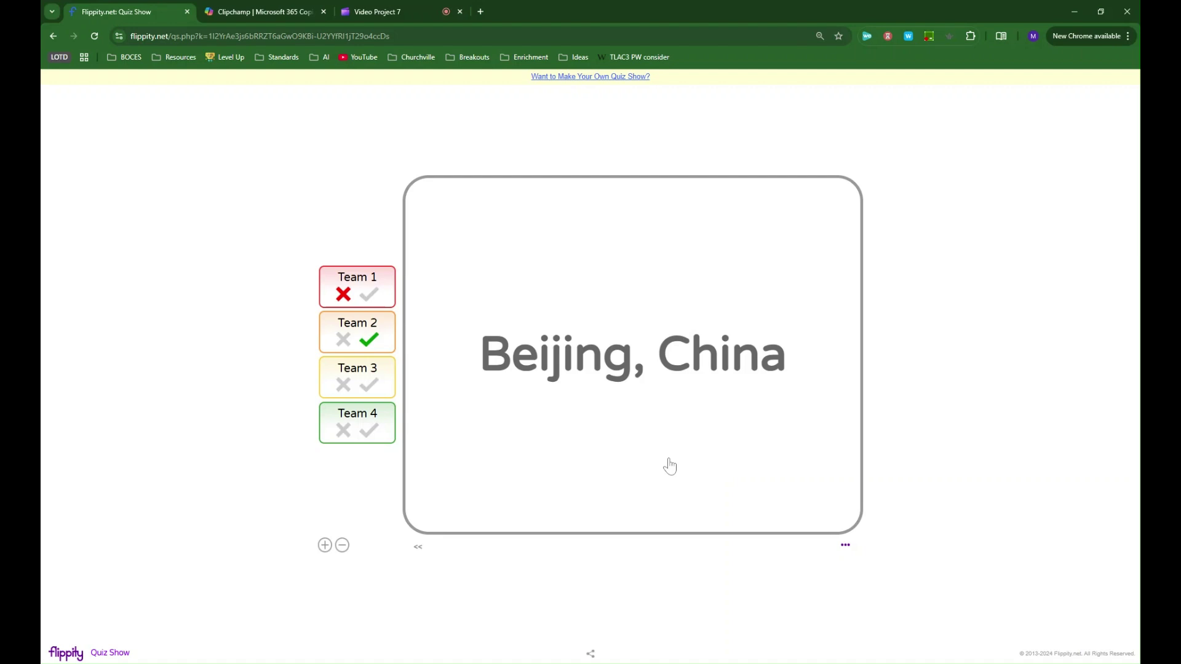
left_click(680, 455)
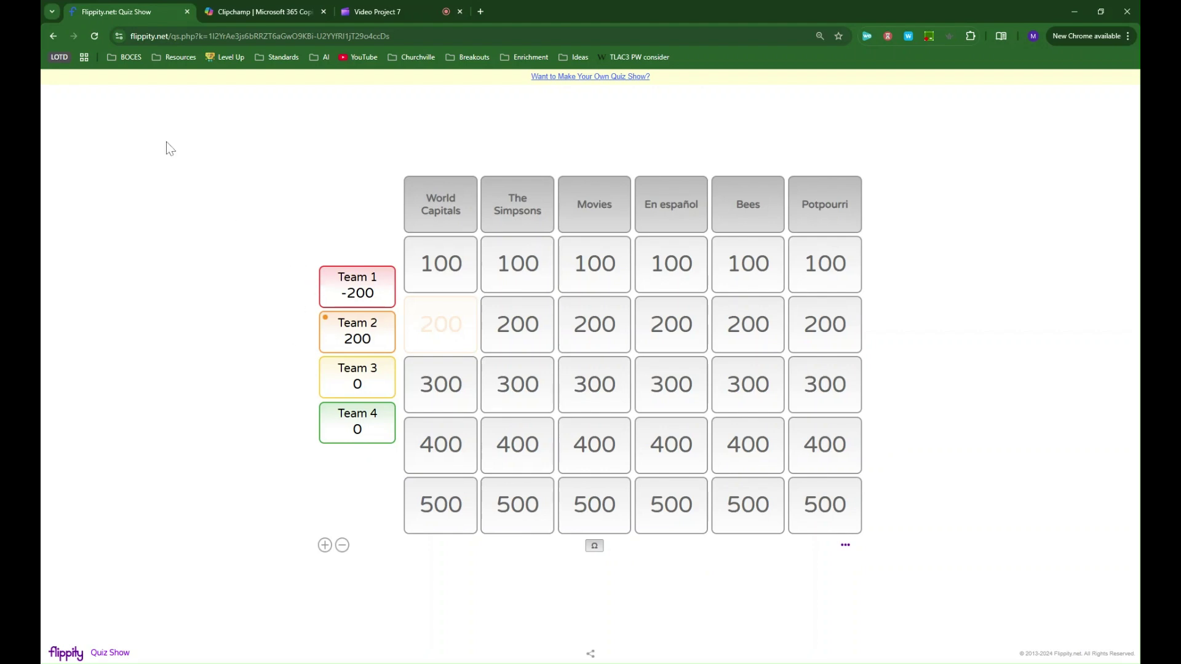
- From the Quiz Show instructions, make a copy of the Flippity.net Quiz Show Template
left_click(53, 36)
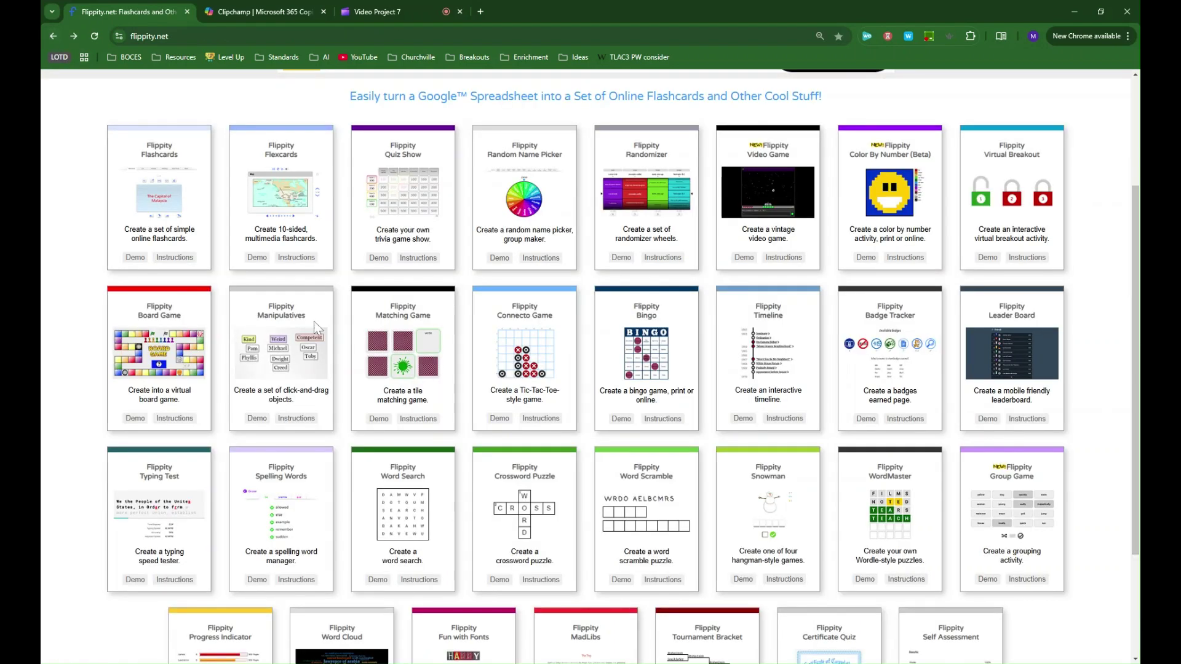
left_click(414, 259)
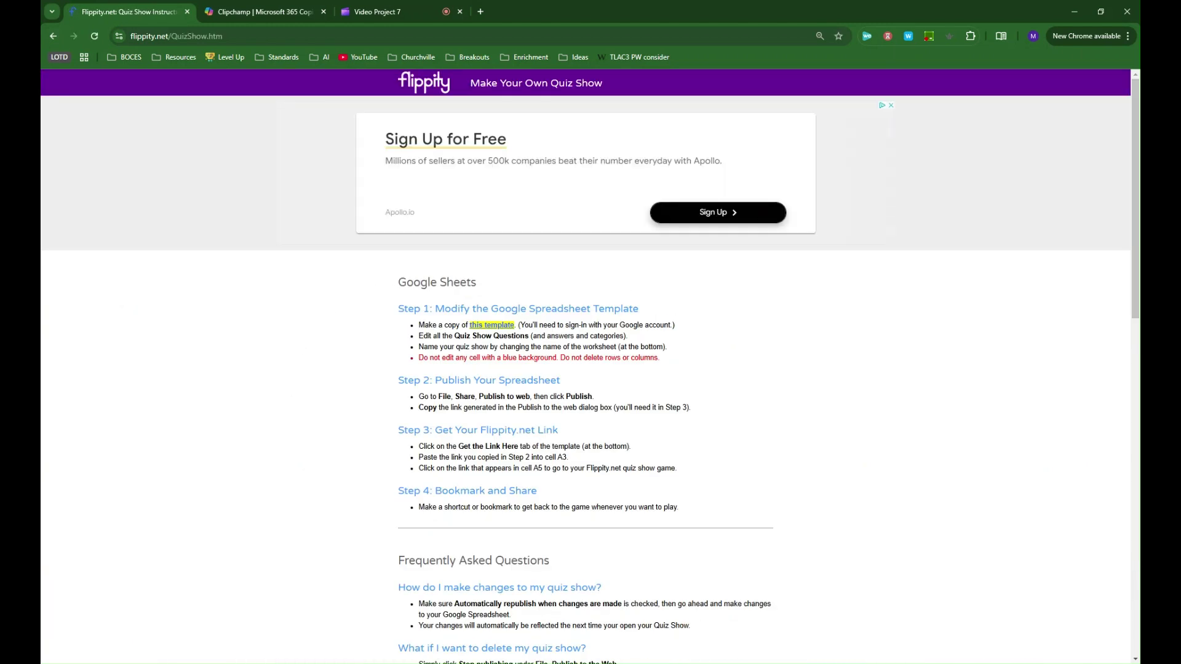
left_click(493, 326)
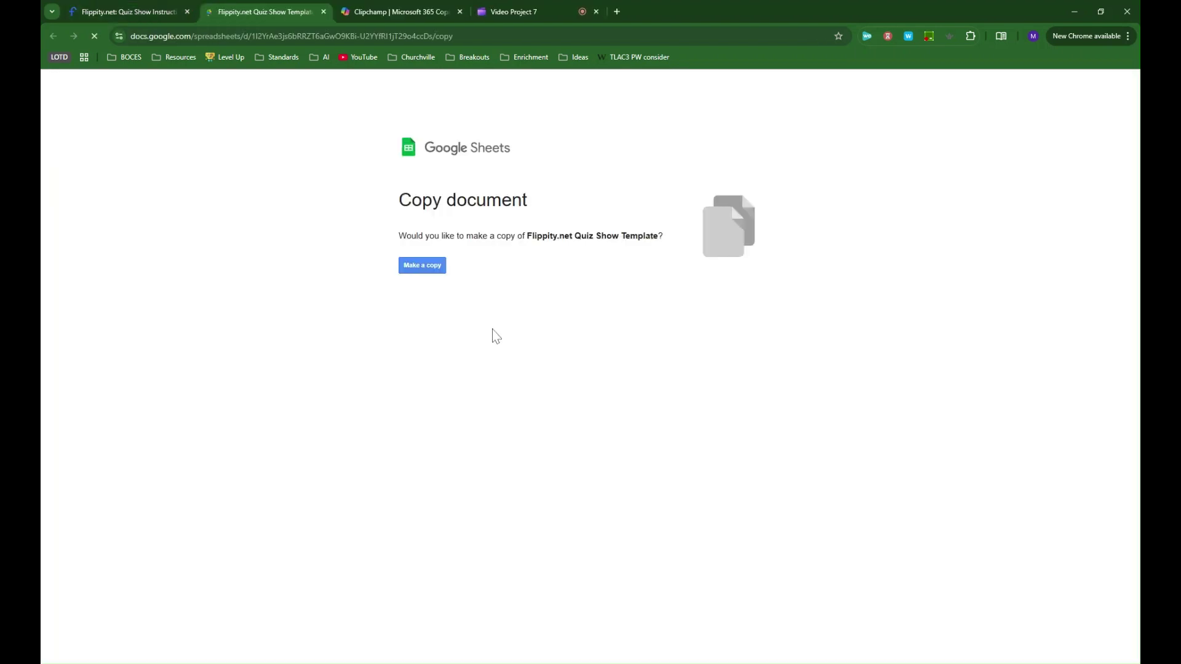
left_click(420, 267)
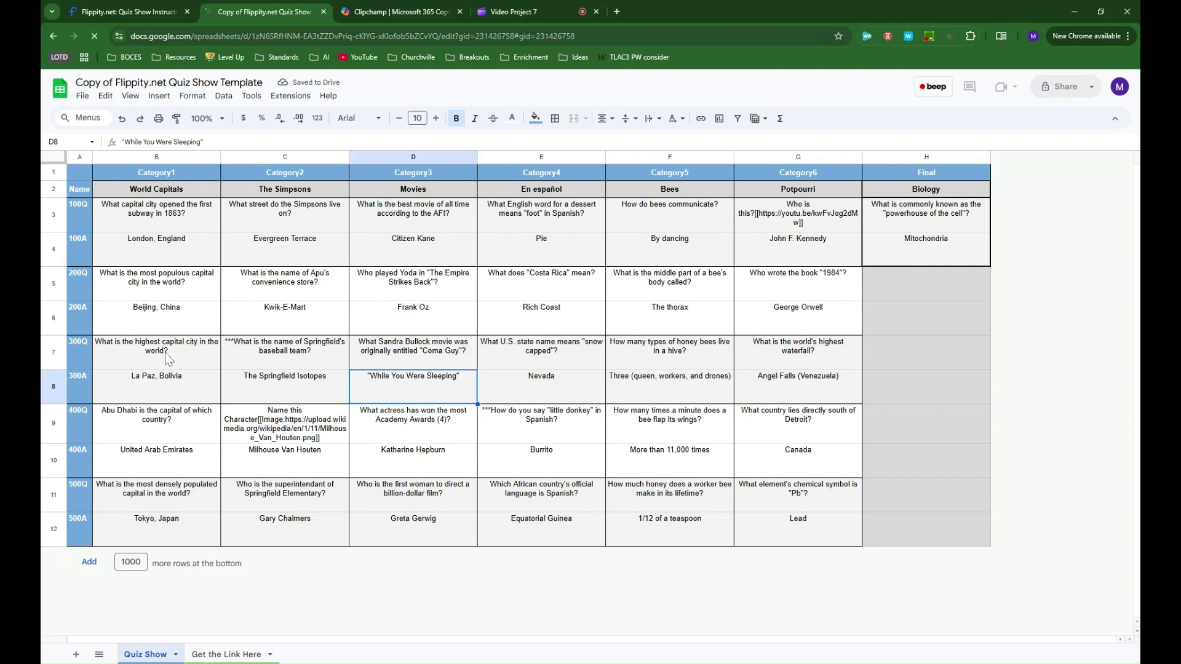
right_click(417, 385)
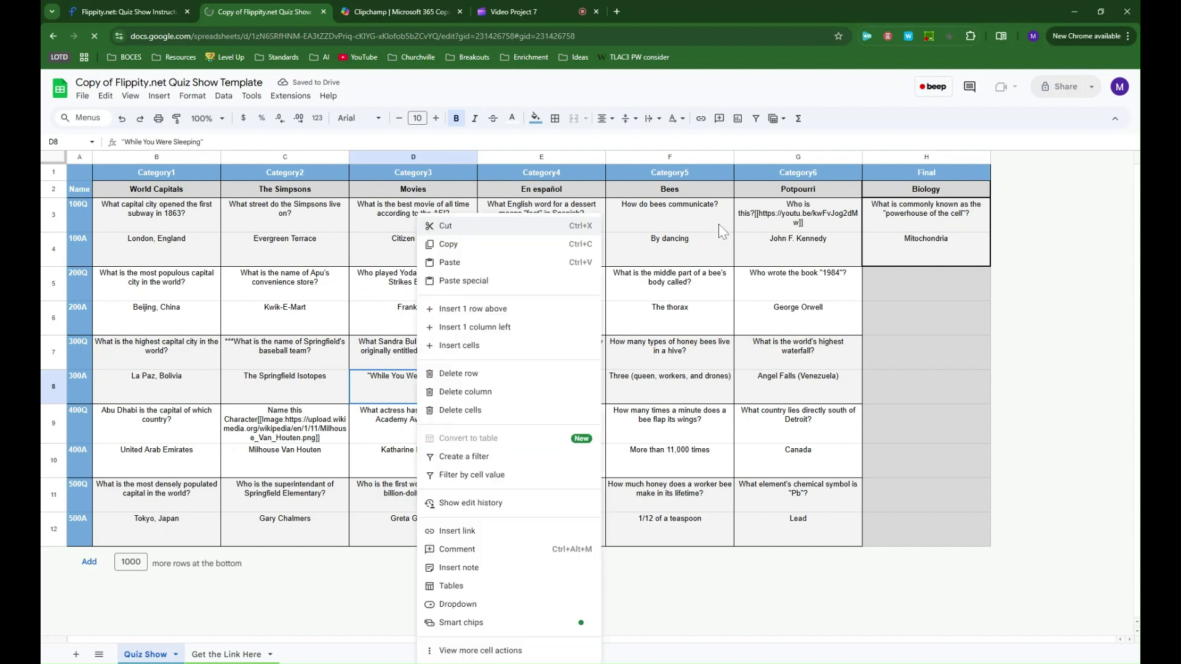
left_click(708, 579)
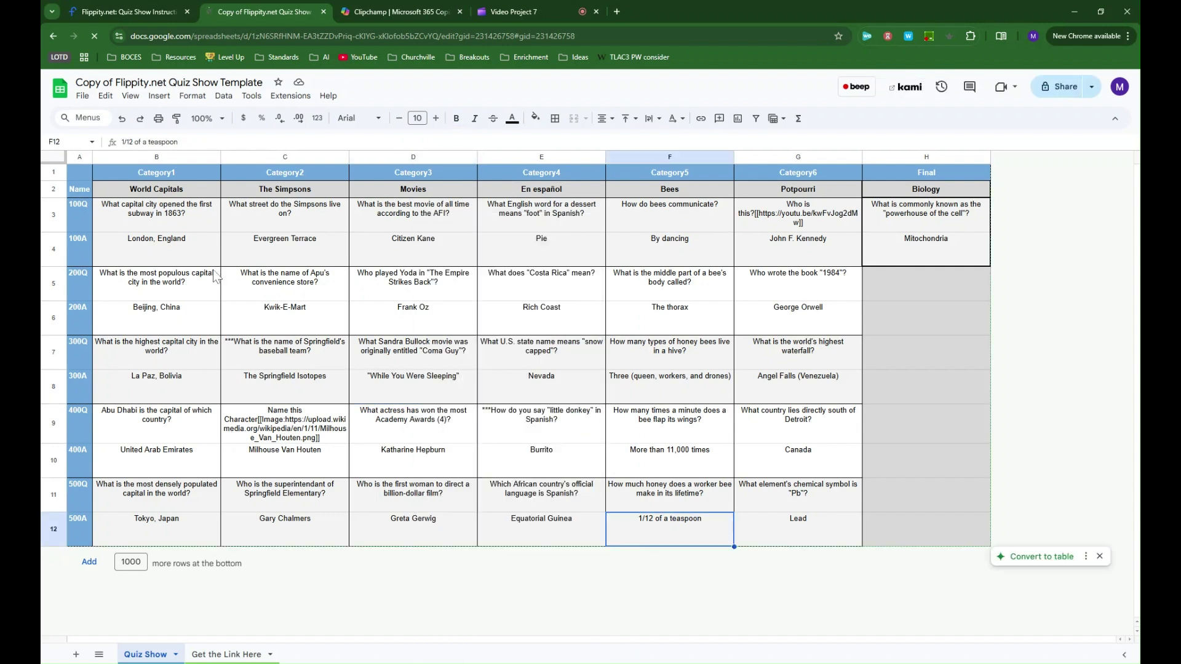
left_click(187, 196)
left_click(295, 193)
left_click(427, 194)
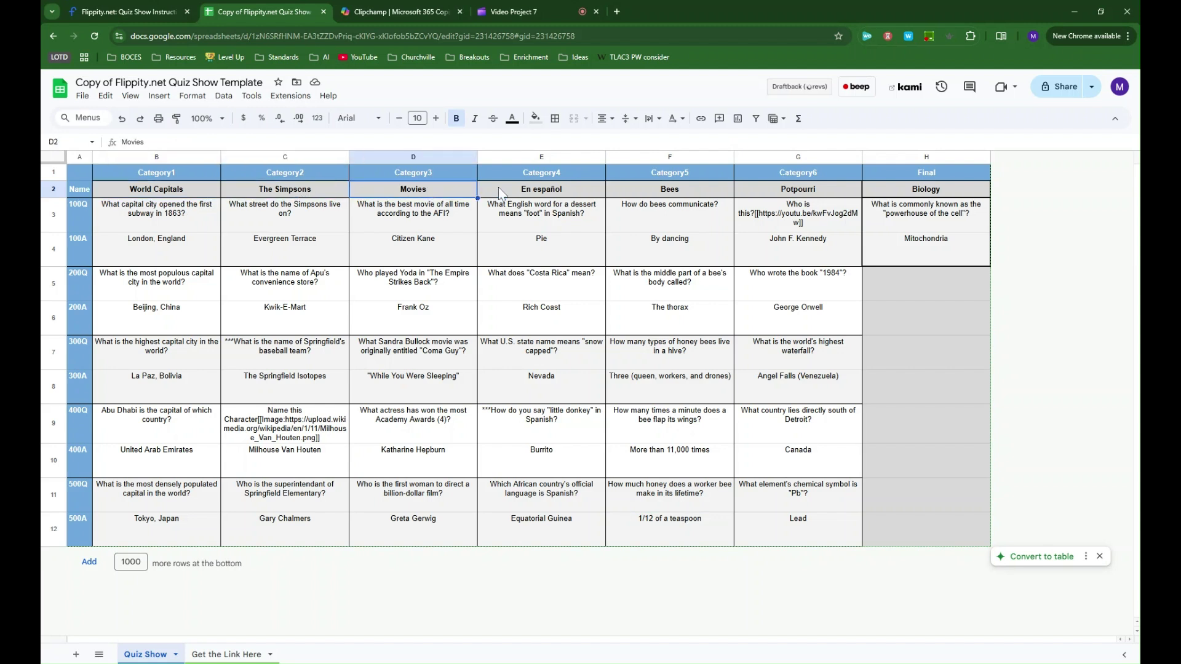
left_click(501, 193)
left_click(649, 193)
left_click(809, 194)
left_click(926, 193)
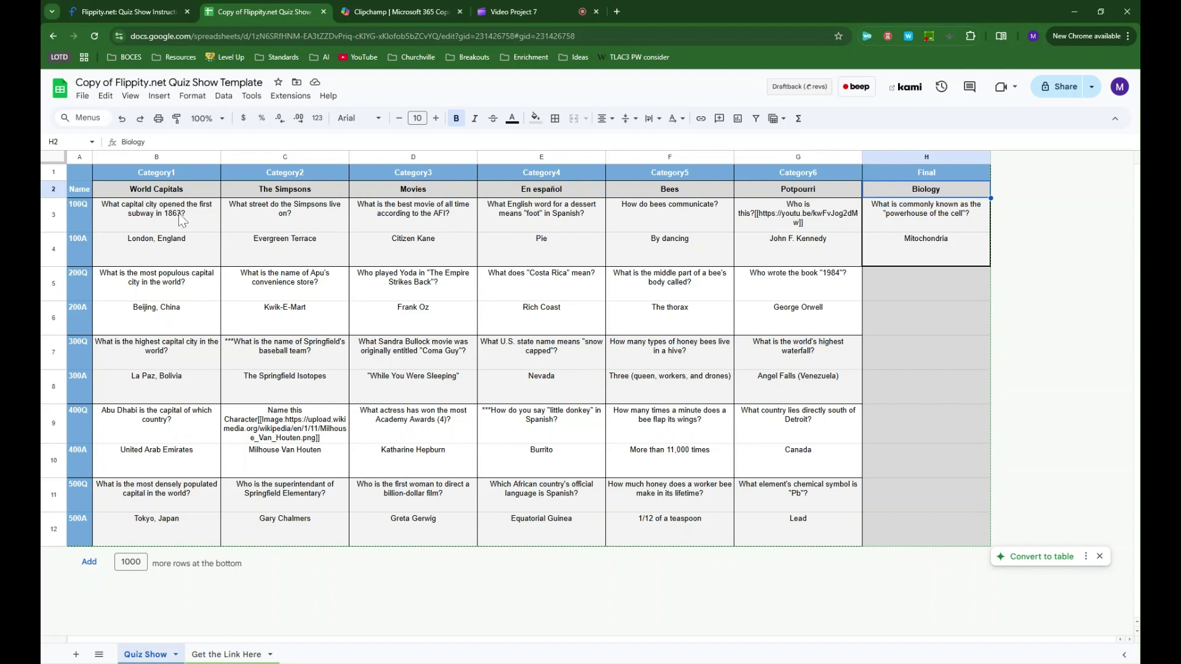
left_click(180, 216)
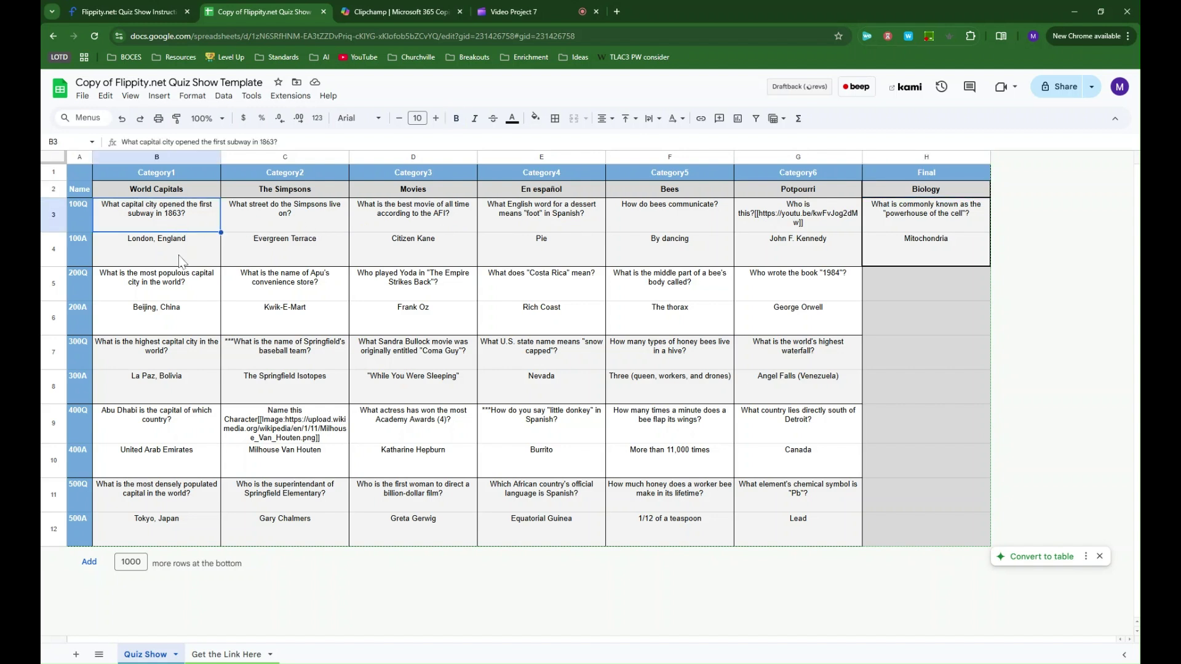
left_click(182, 262)
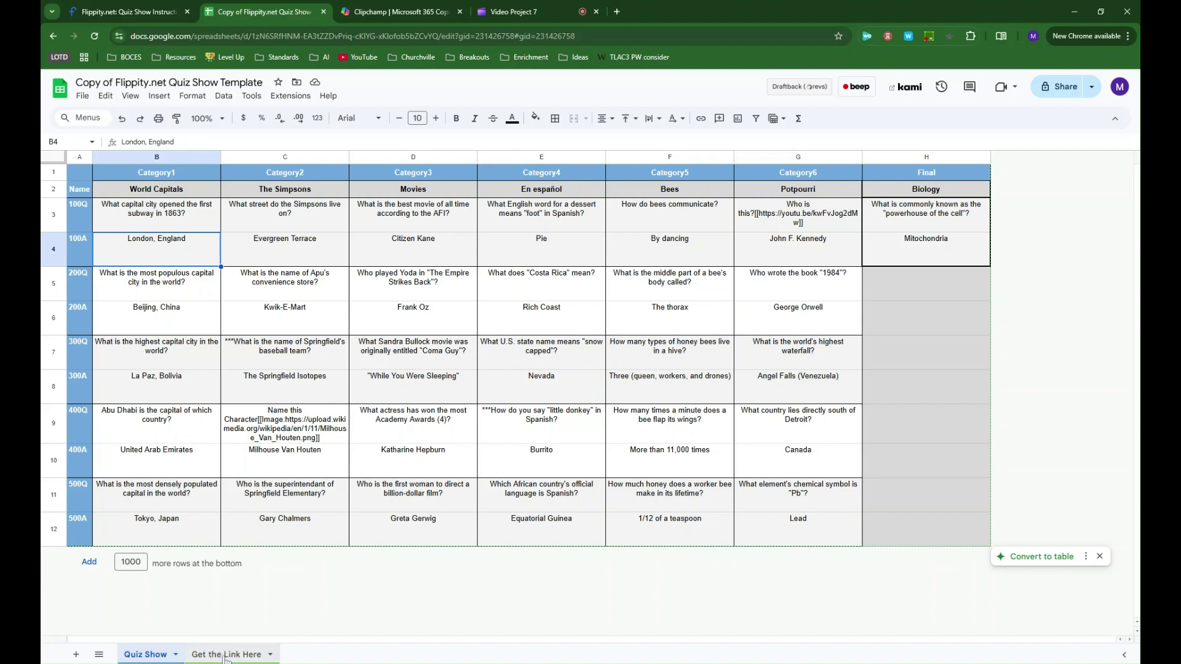
- On the Get the Link Here sheet, publish the entire document as a web page and copy the link
left_click(225, 656)
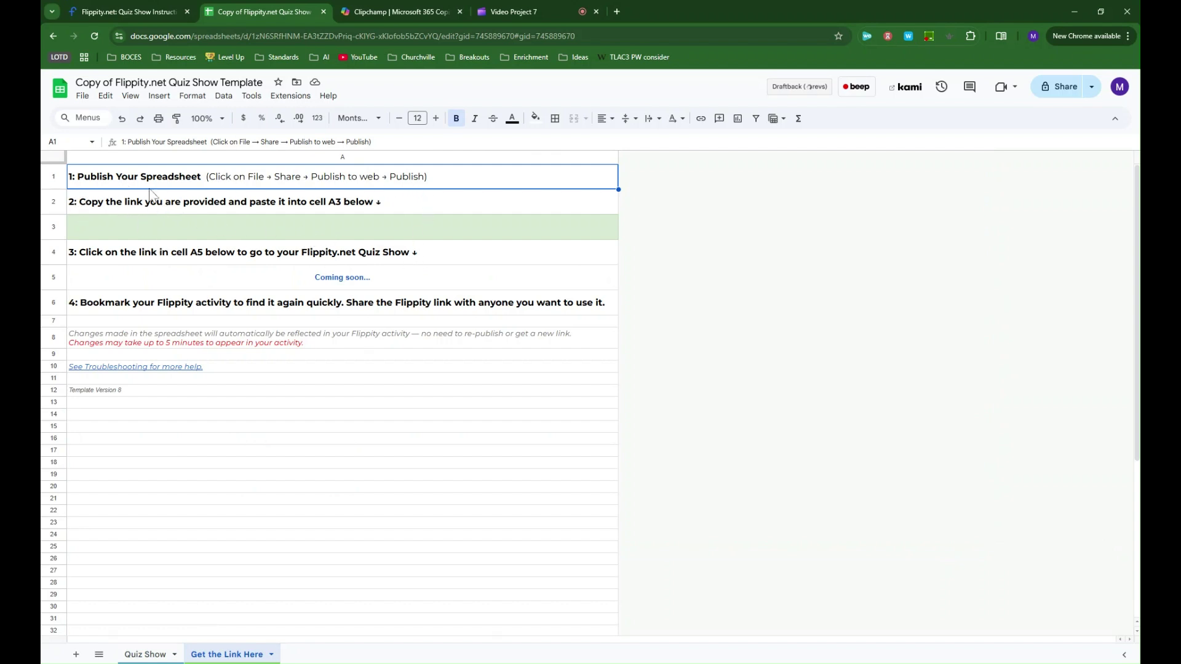
left_click(82, 97)
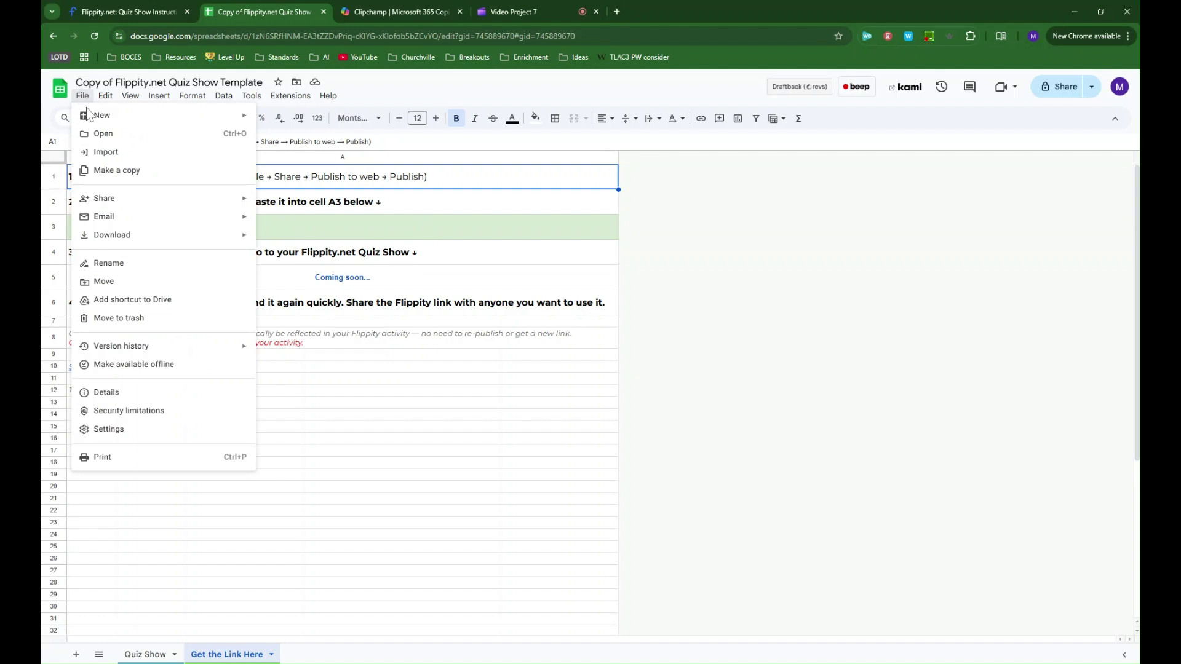
mouse_move(207, 207)
left_click(313, 220)
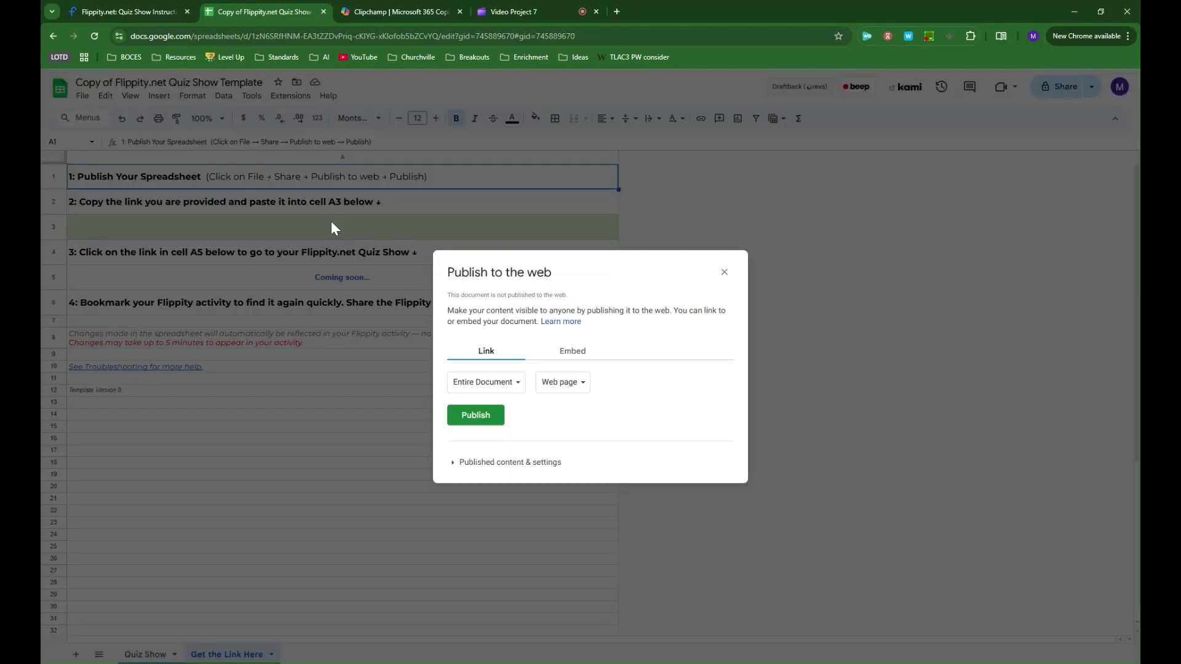
left_click(478, 420)
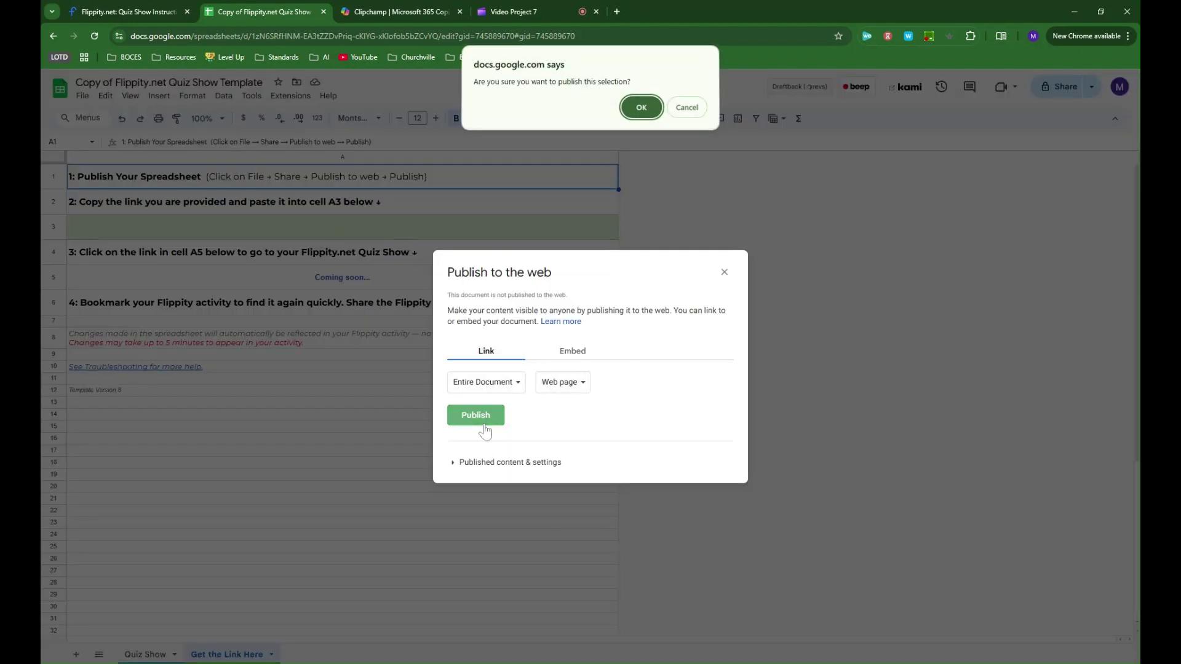
left_click(646, 110)
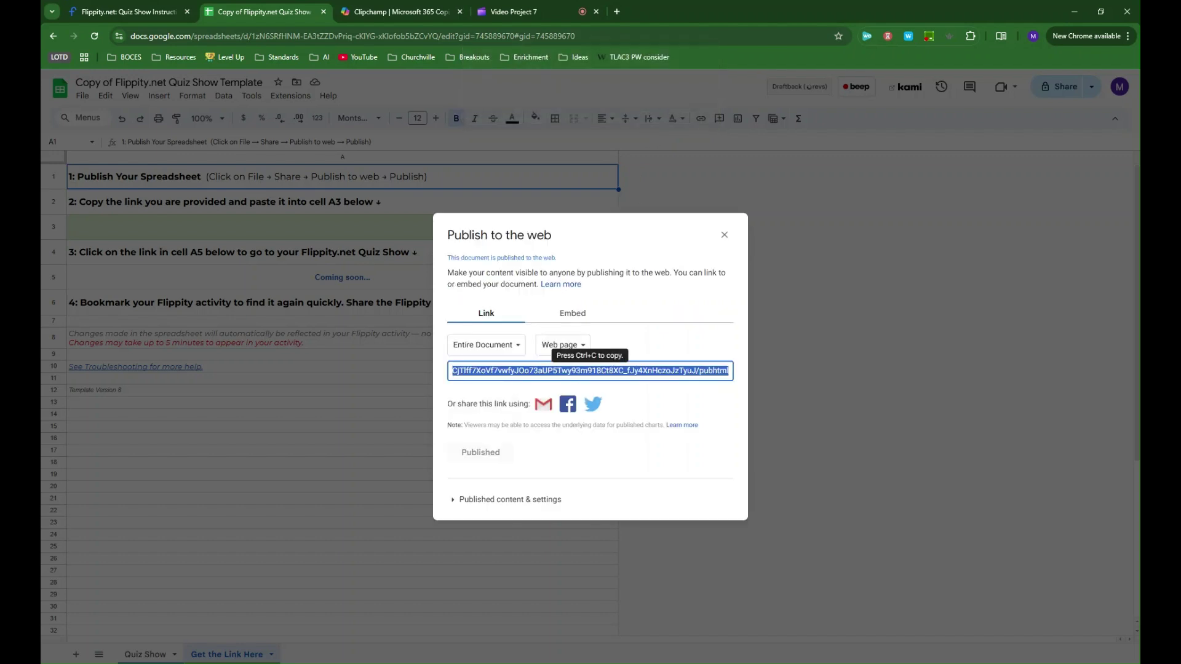
key("ctrl+c")
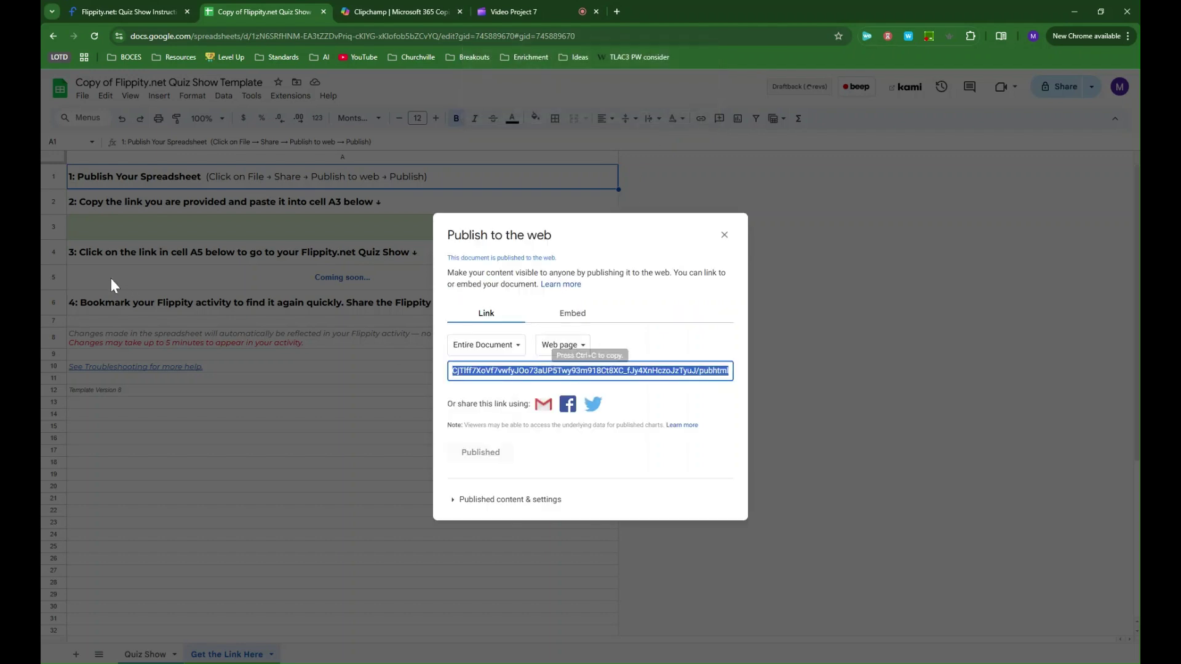
left_click(726, 237)
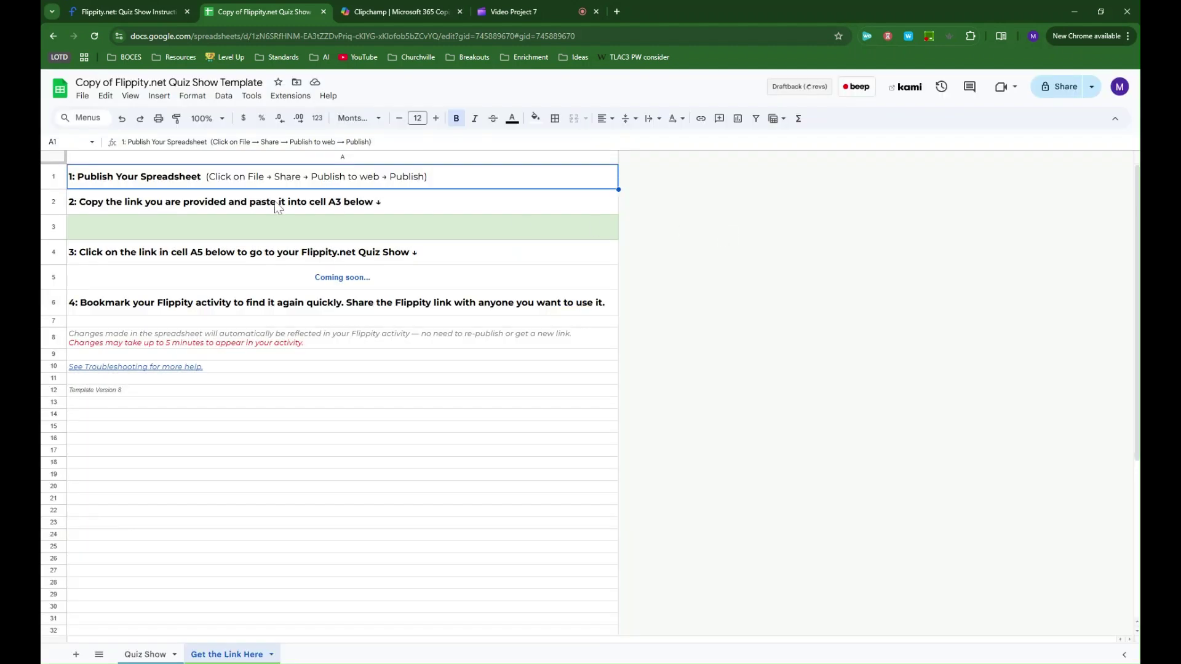
- Paste the published link into cell A3, generating the Flippity link in A5
left_click(248, 232)
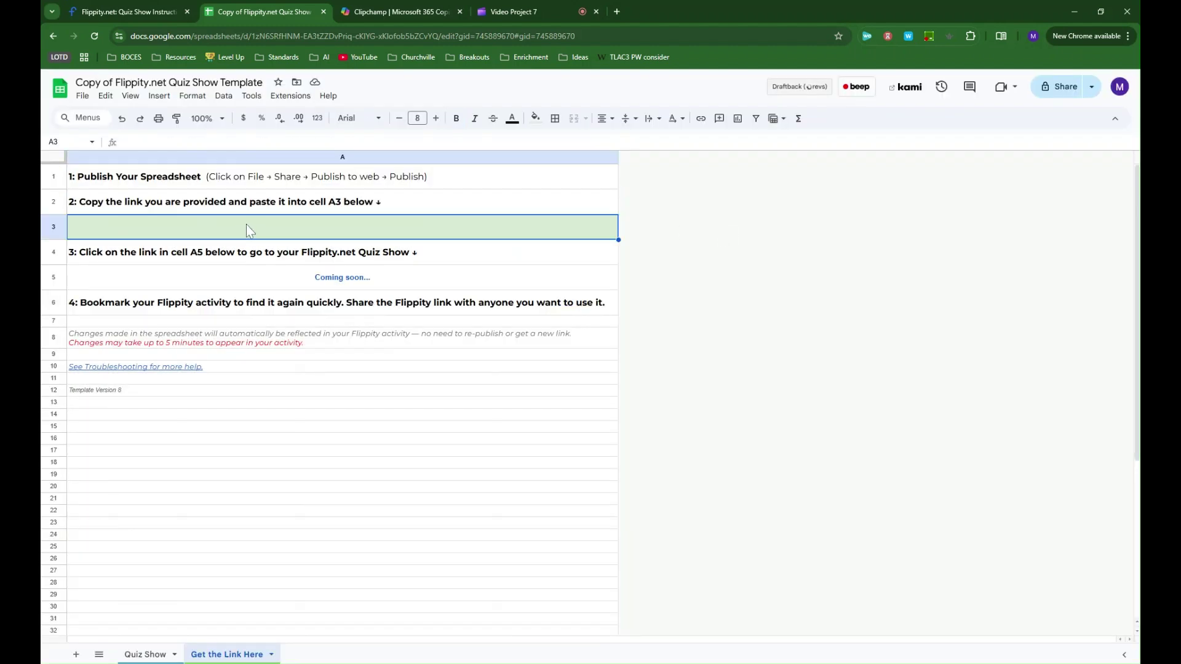
key("ctrl+v")
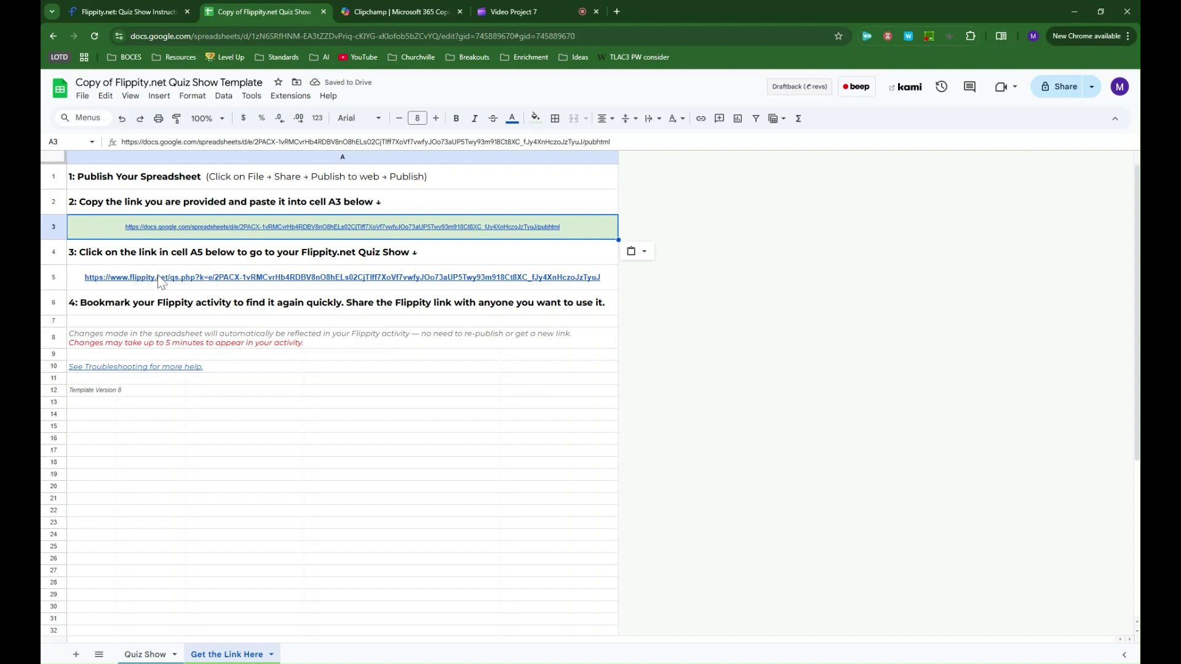
mouse_move(159, 284)
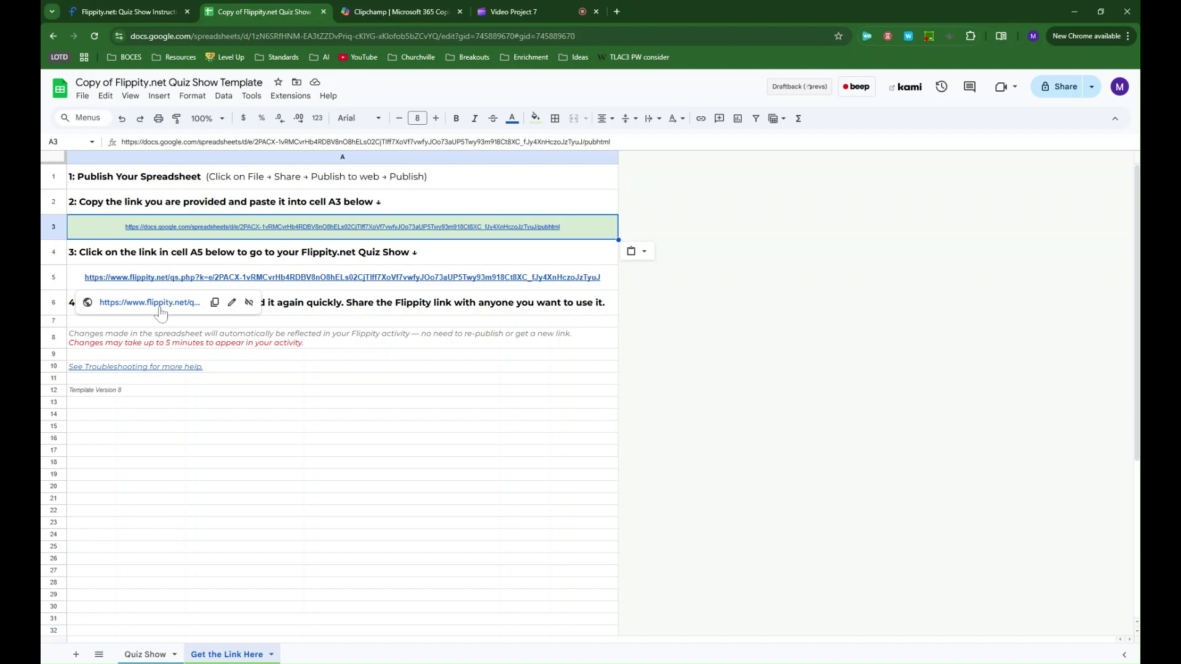
- Open the Quiz Show game board from the A5 link, checking the Quiz Show sheet in between
left_click(159, 303)
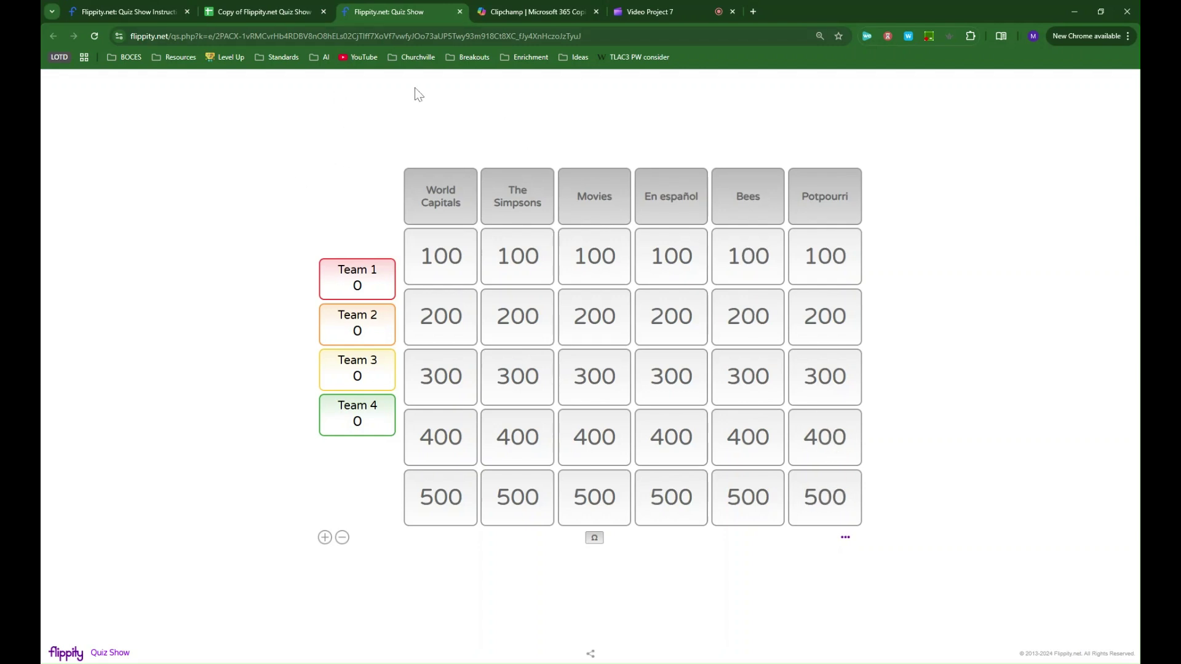
left_click(285, 8)
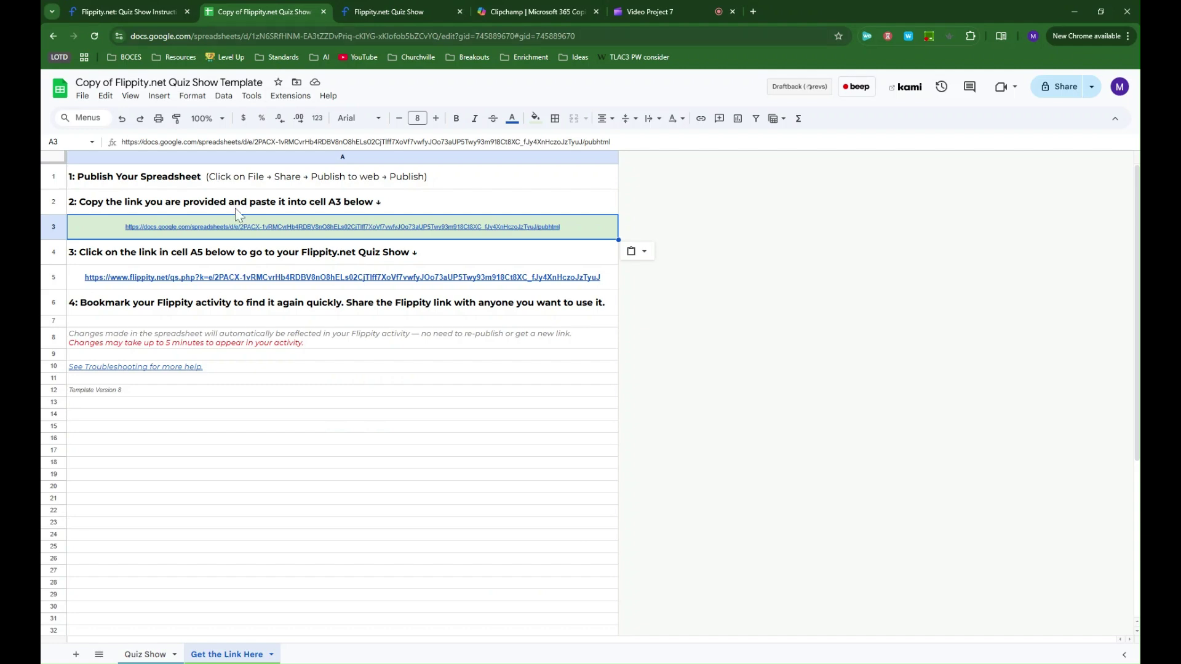
left_click(145, 655)
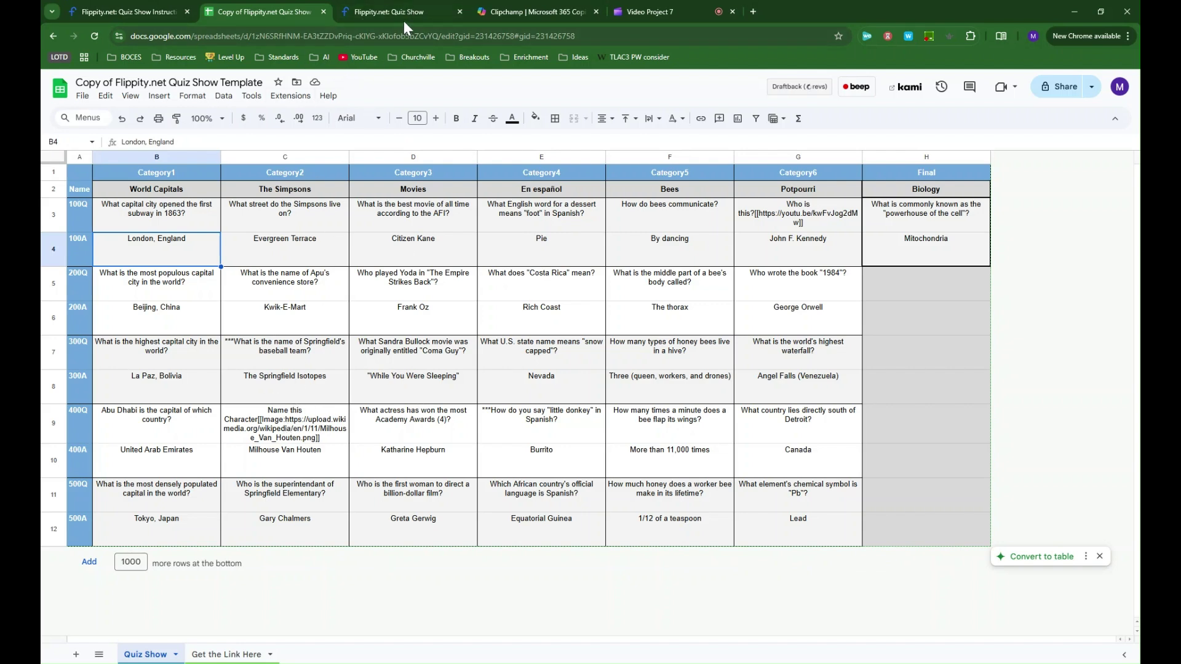
left_click(404, 21)
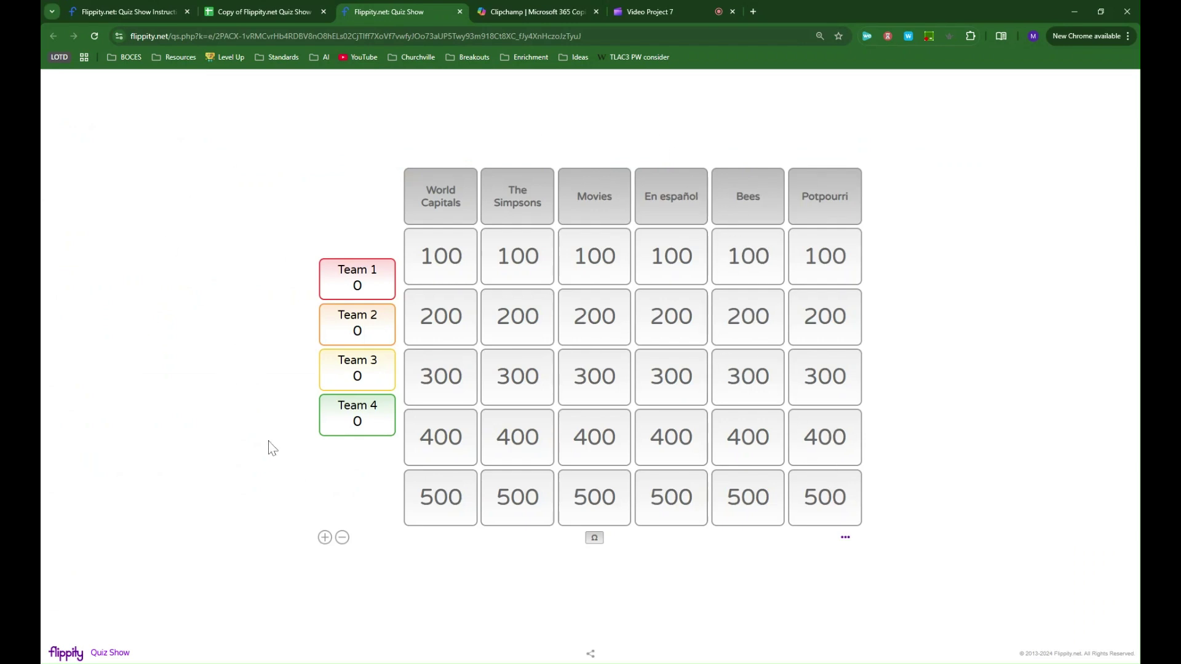
- Take the instructions tab back to the flippity.net template gallery home page
left_click(119, 12)
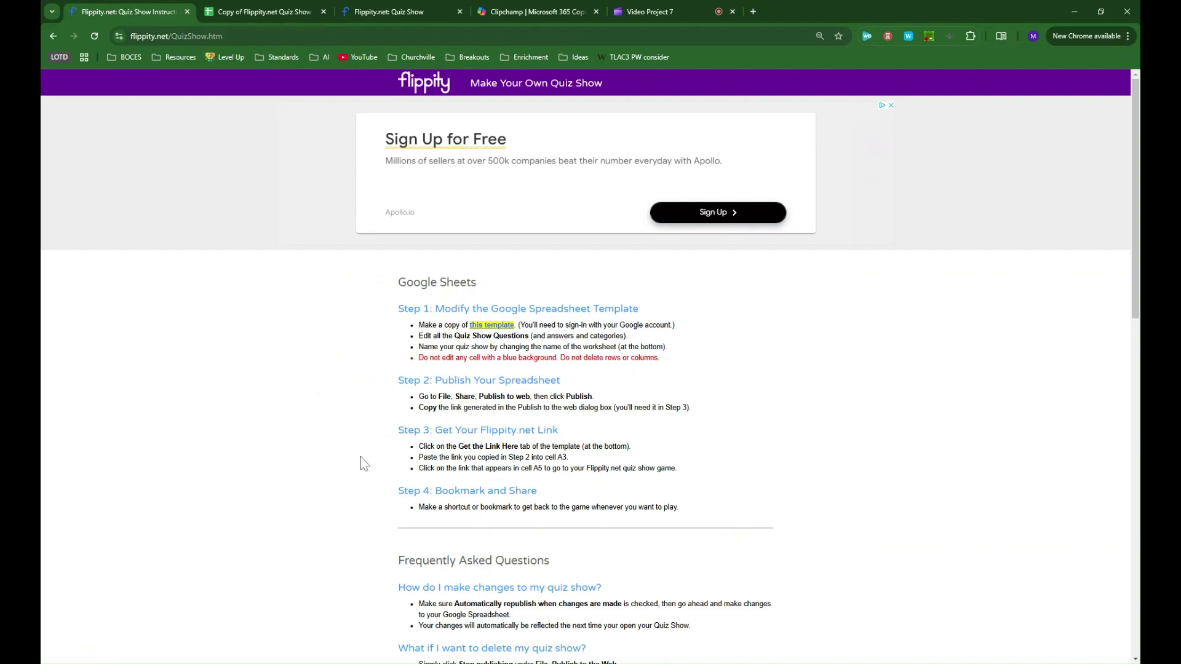
left_click(53, 36)
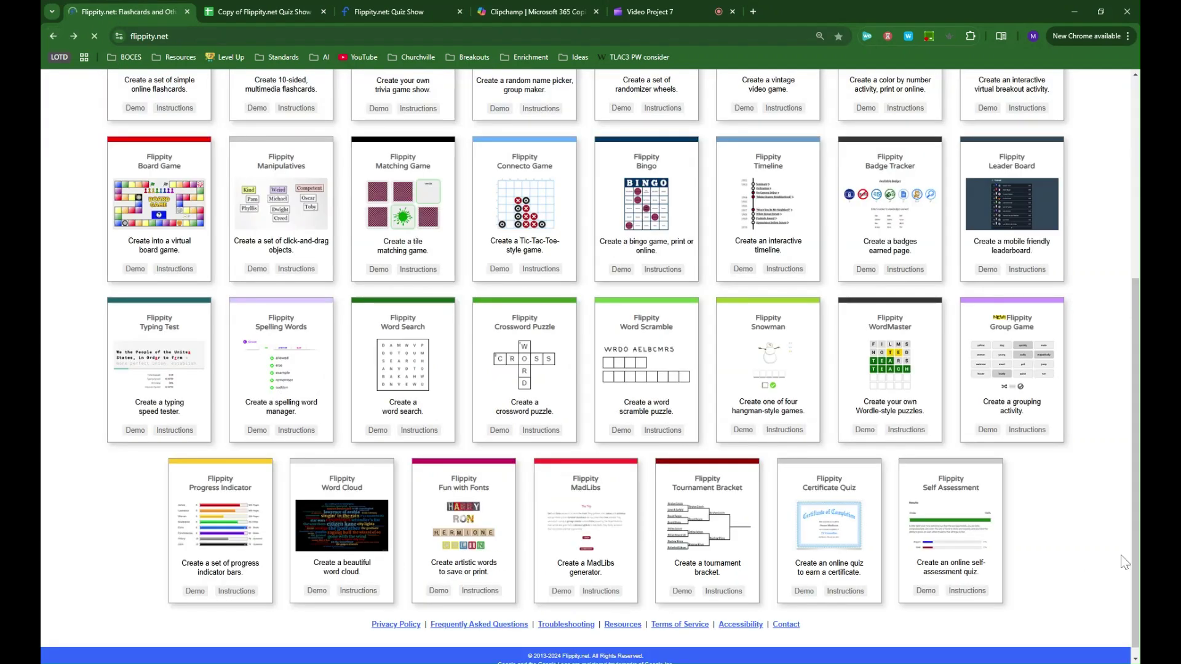
scroll(1107, 473, "up", 10)
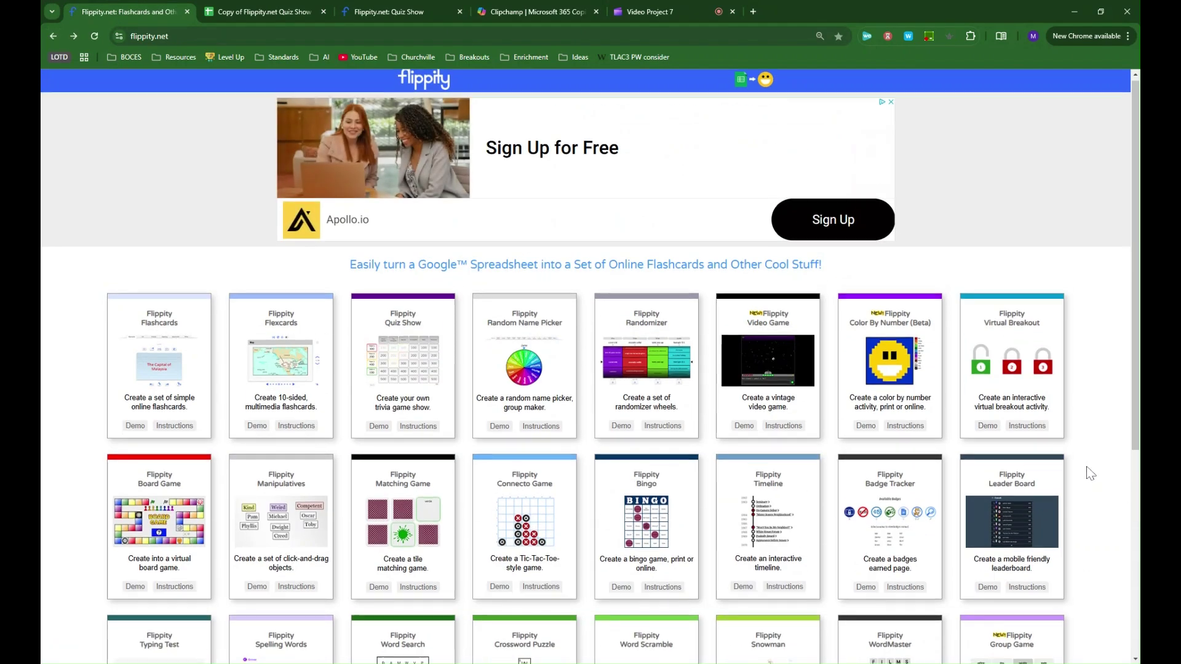
scroll(1083, 475, "down", 2)
scroll(1045, 470, "down", 1)
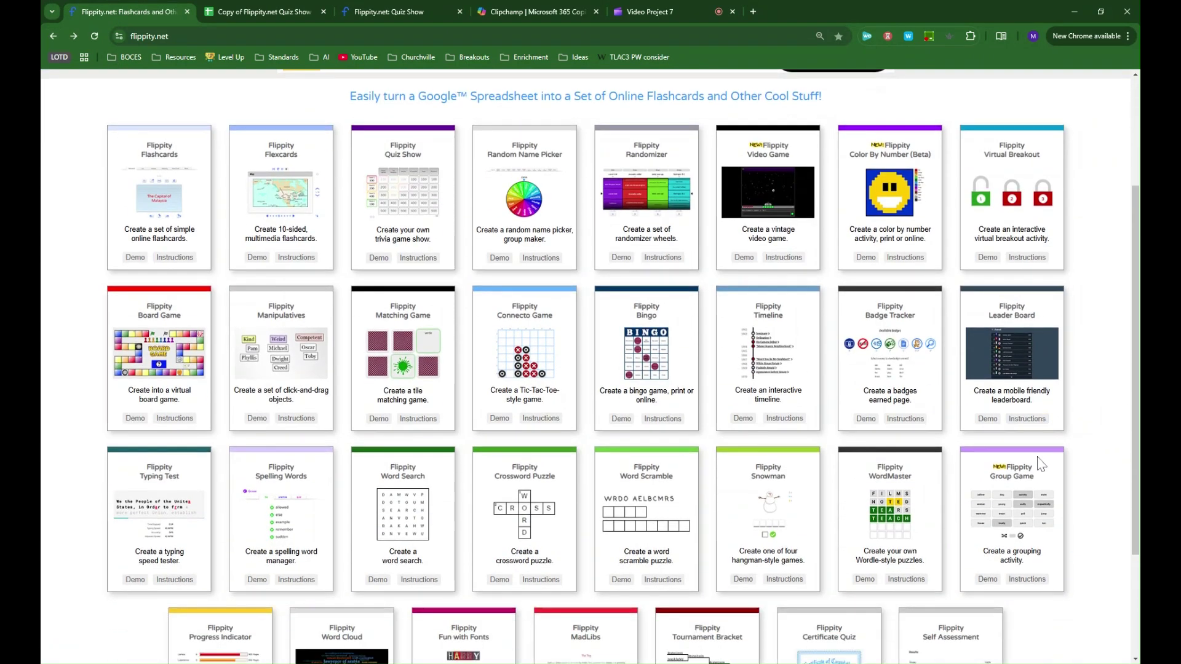